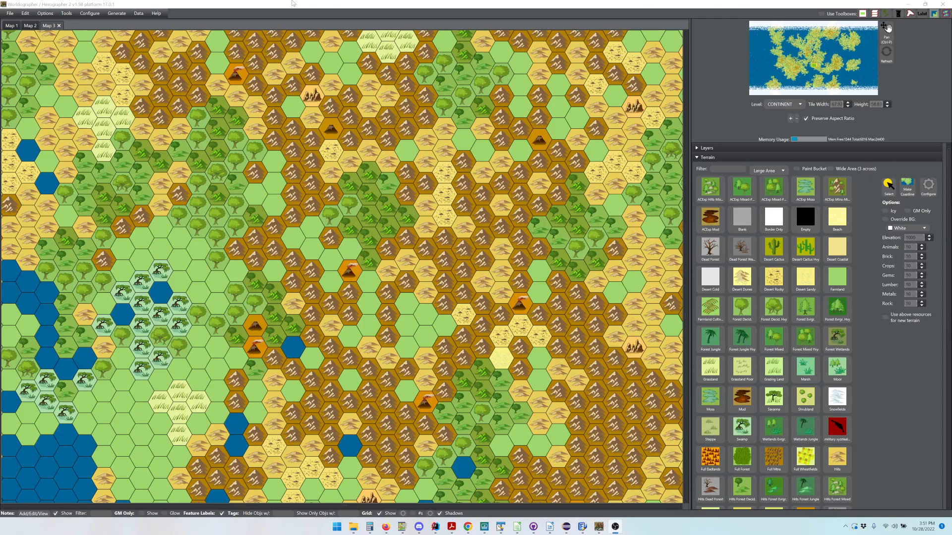
# Open the world information and compare the entries of the Egana and Keegan cultures.
pyautogui.click(138, 14)
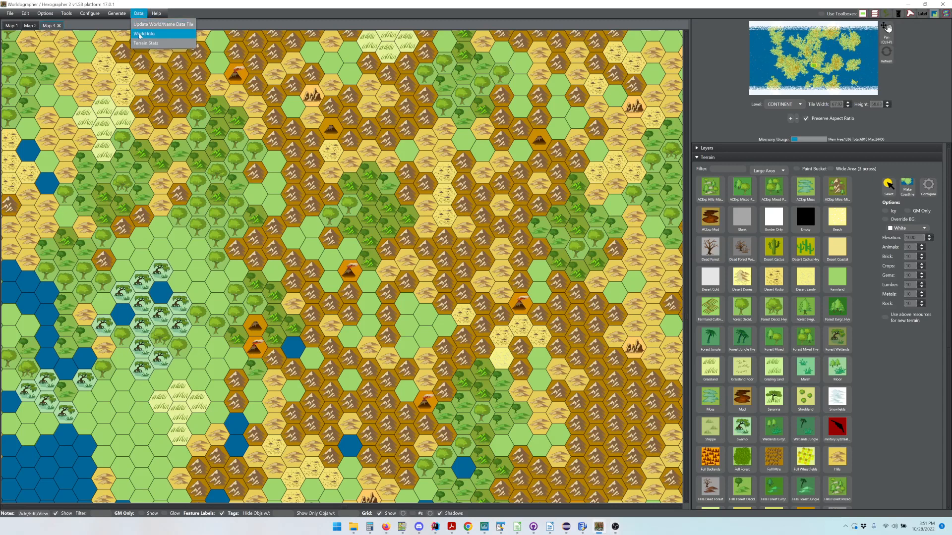
pyautogui.click(140, 35)
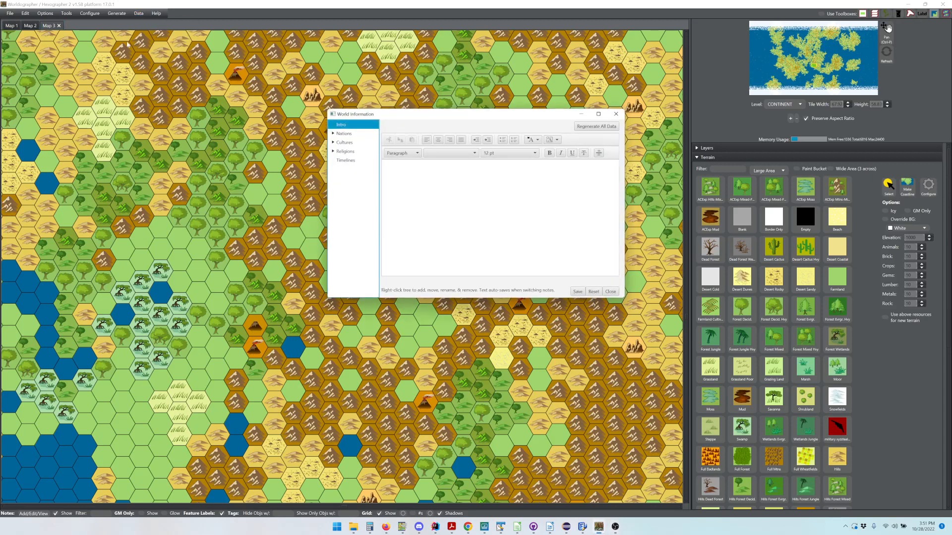
pyautogui.click(333, 143)
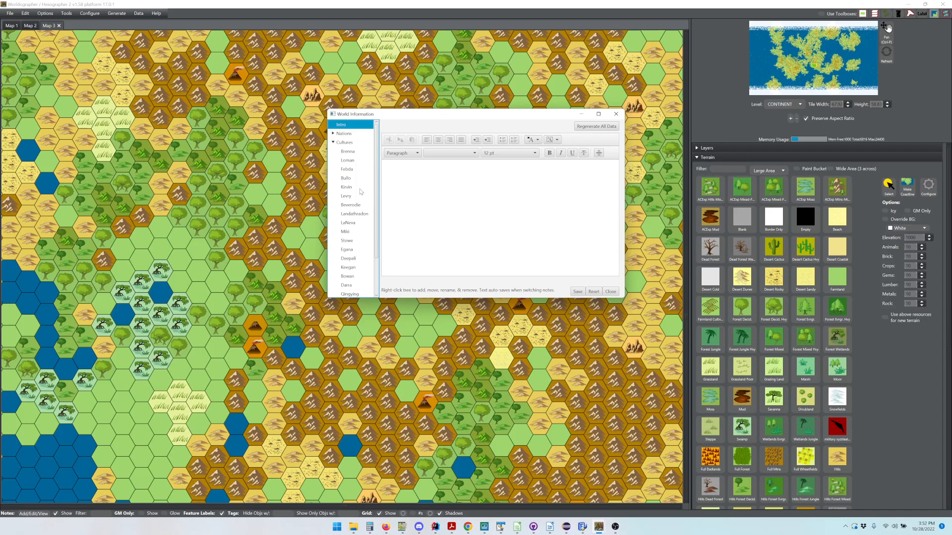
pyautogui.click(347, 251)
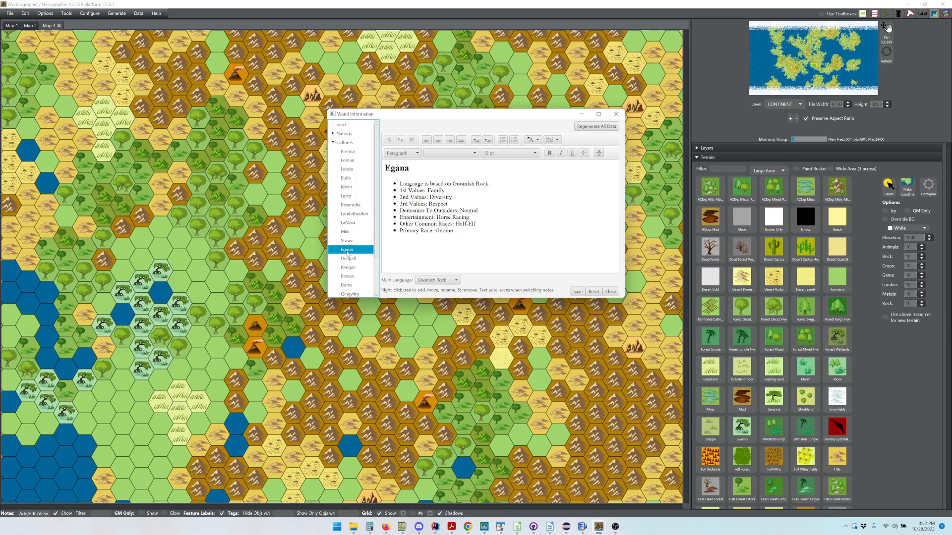
pyautogui.click(346, 270)
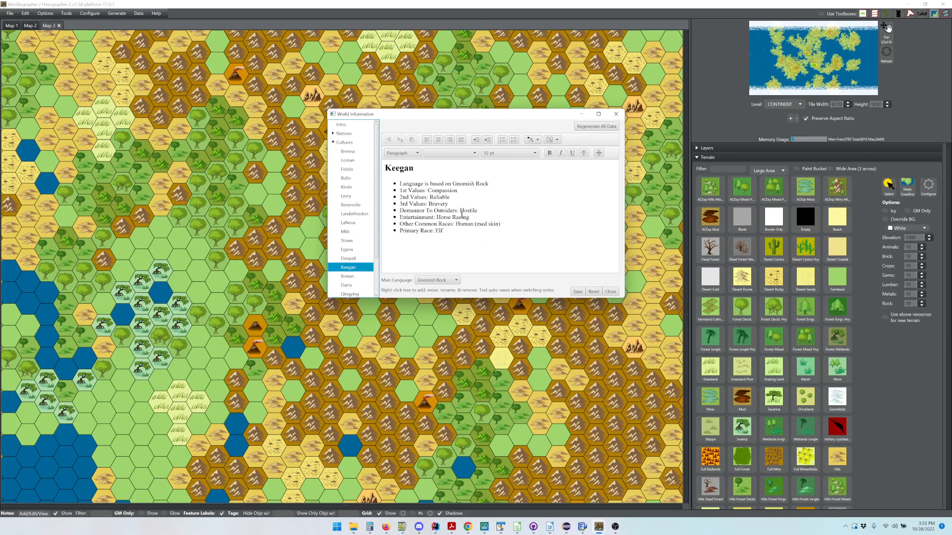
pyautogui.click(348, 251)
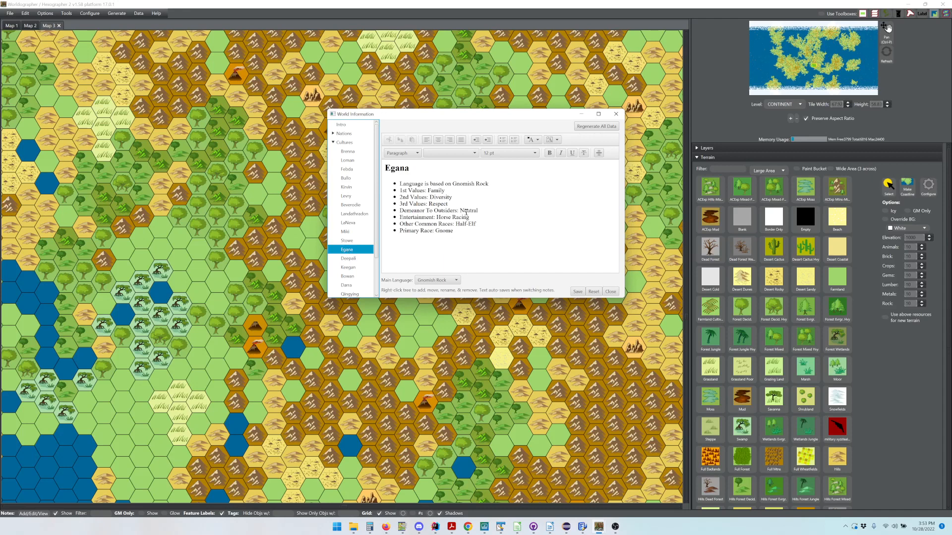
# Set the Keegan culture's demeanor to outsiders to Welcoming and save the entry.
pyautogui.click(348, 268)
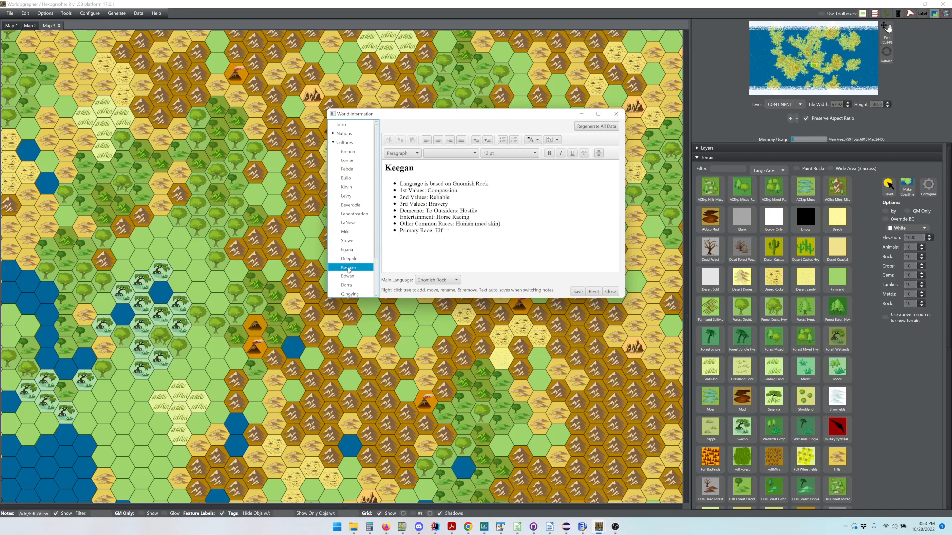
pyautogui.moveTo(477, 211); pyautogui.dragTo(460, 212)
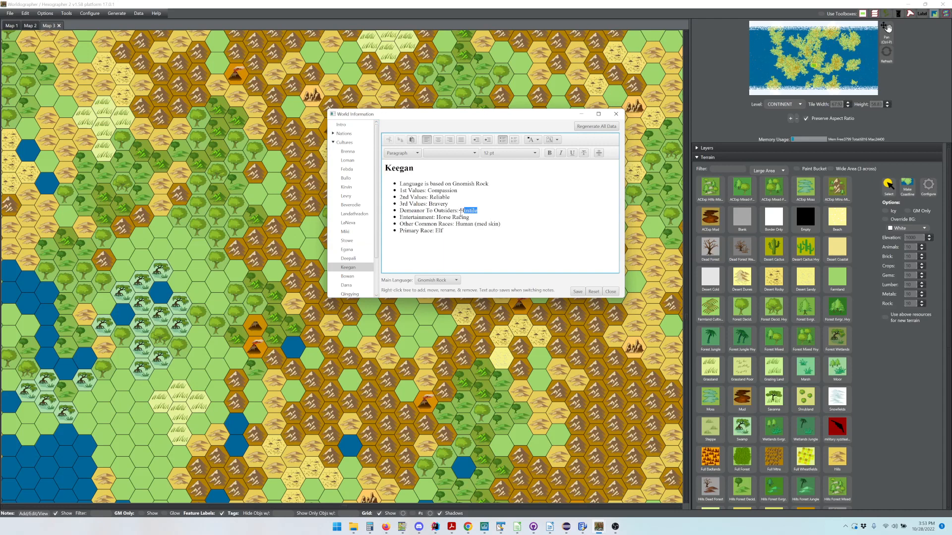
pyautogui.write('Welcoming')
pyautogui.click(574, 291)
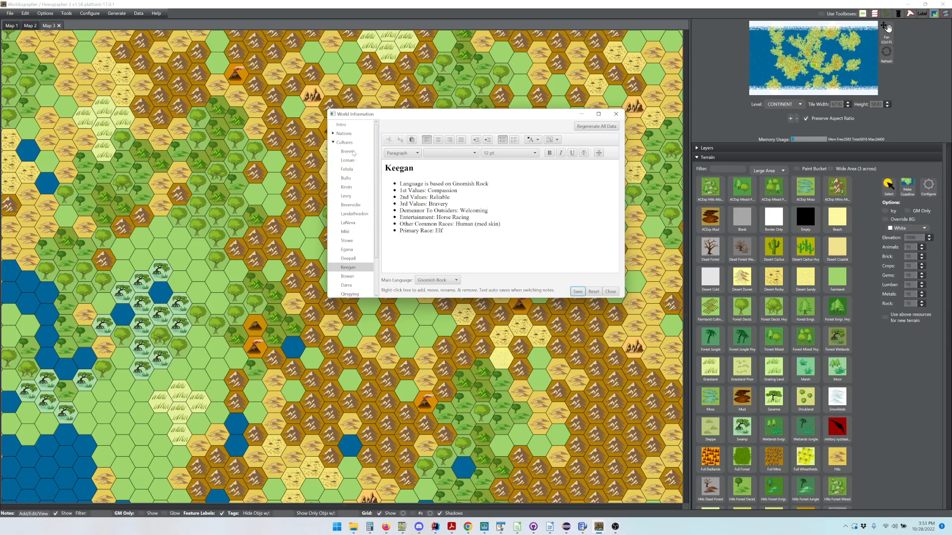
# Review the nation entries from Beautyham to Viscoode for government, culture and rulers, then save and close the world information.
pyautogui.click(333, 133)
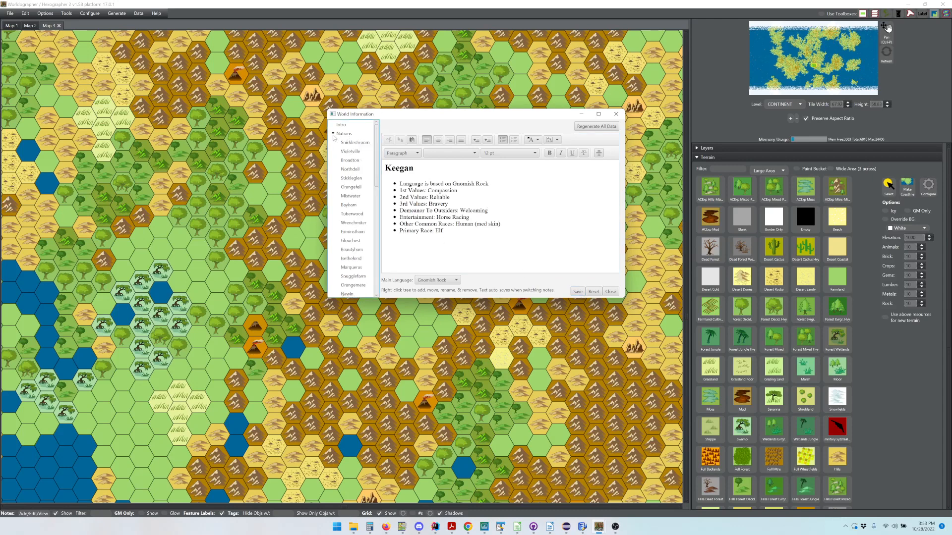
pyautogui.click(351, 250)
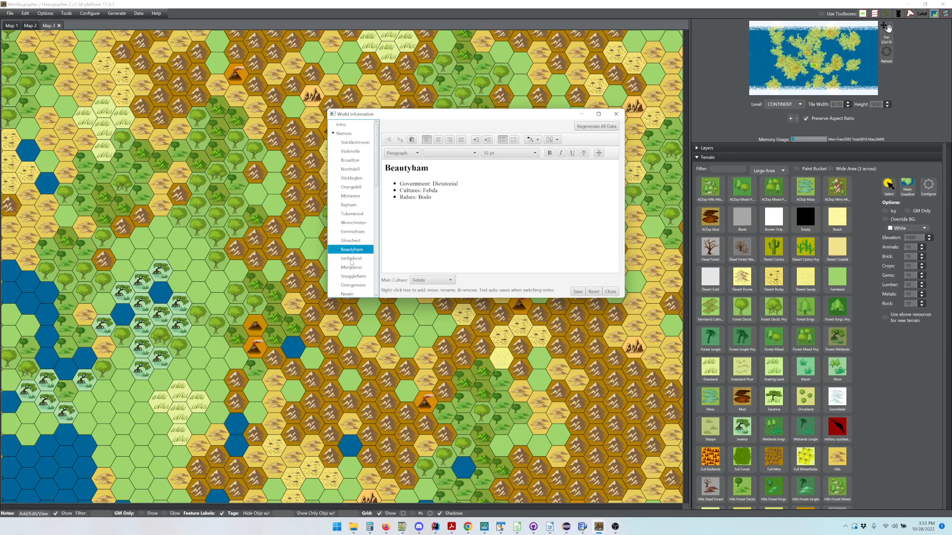
pyautogui.click(351, 259)
pyautogui.click(351, 268)
pyautogui.click(353, 277)
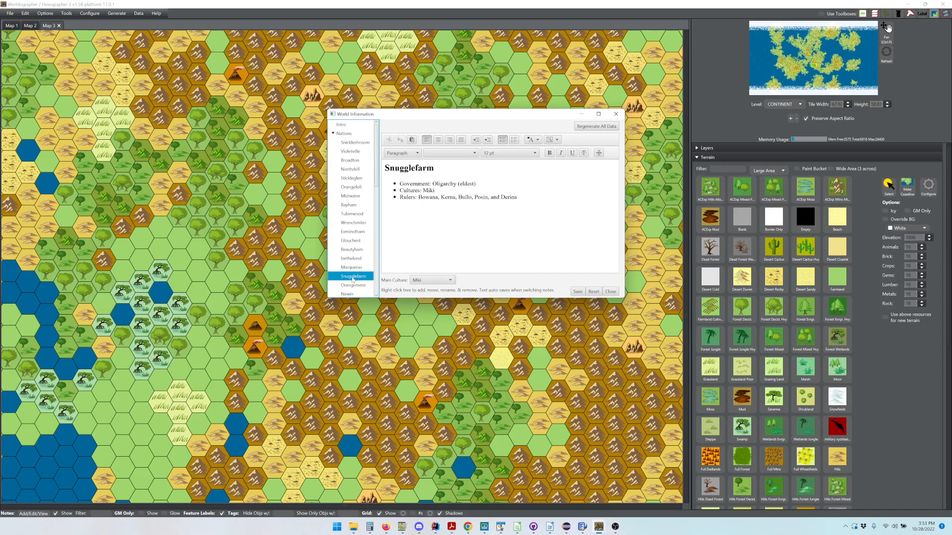
pyautogui.click(353, 286)
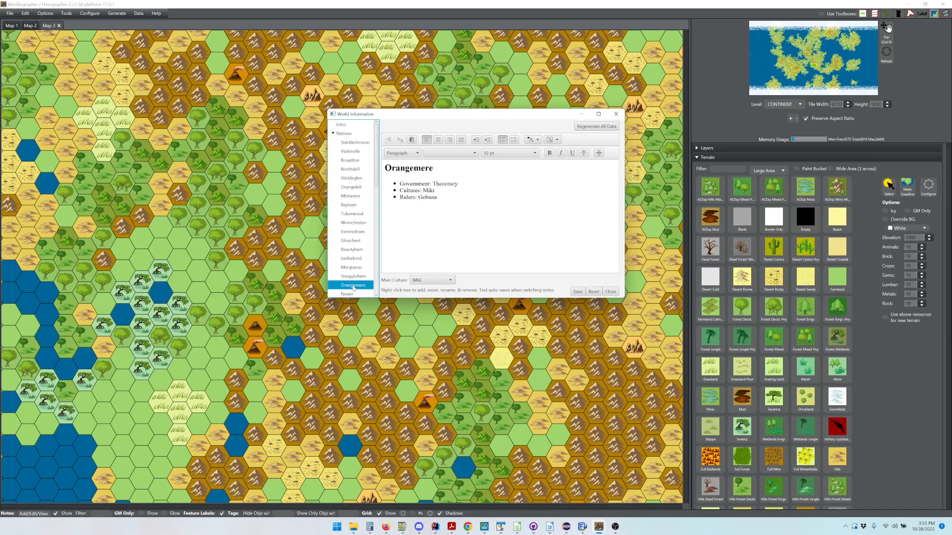
pyautogui.scroll(-3, 360, 238)
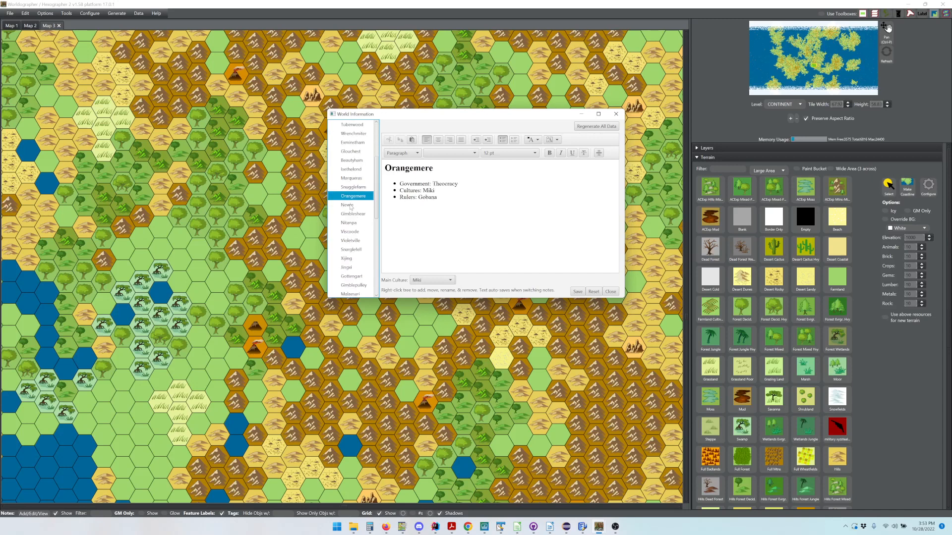
pyautogui.click(352, 206)
pyautogui.click(350, 215)
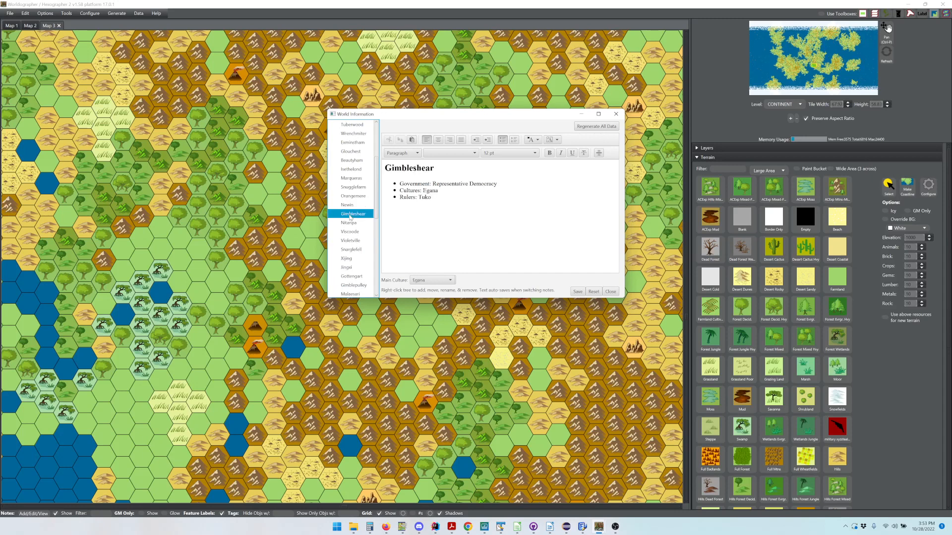
pyautogui.click(349, 224)
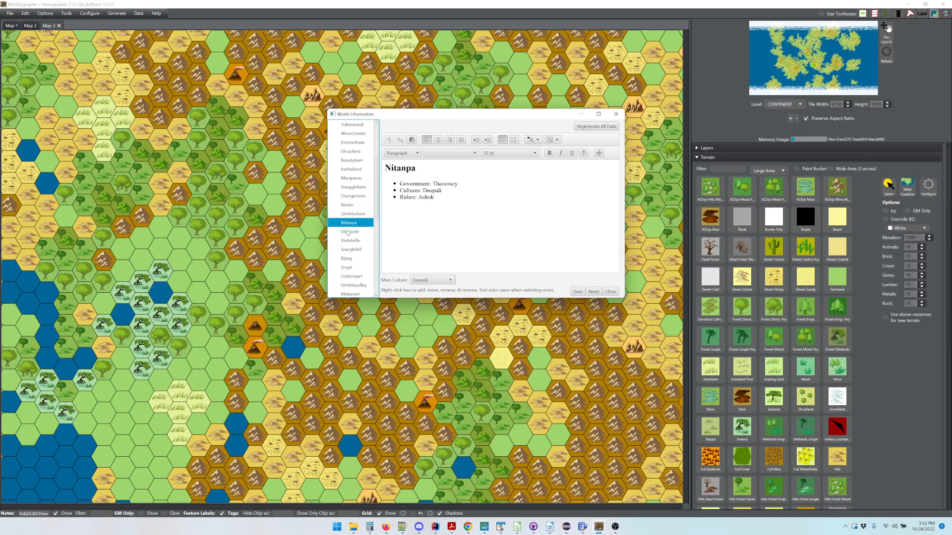
pyautogui.click(348, 232)
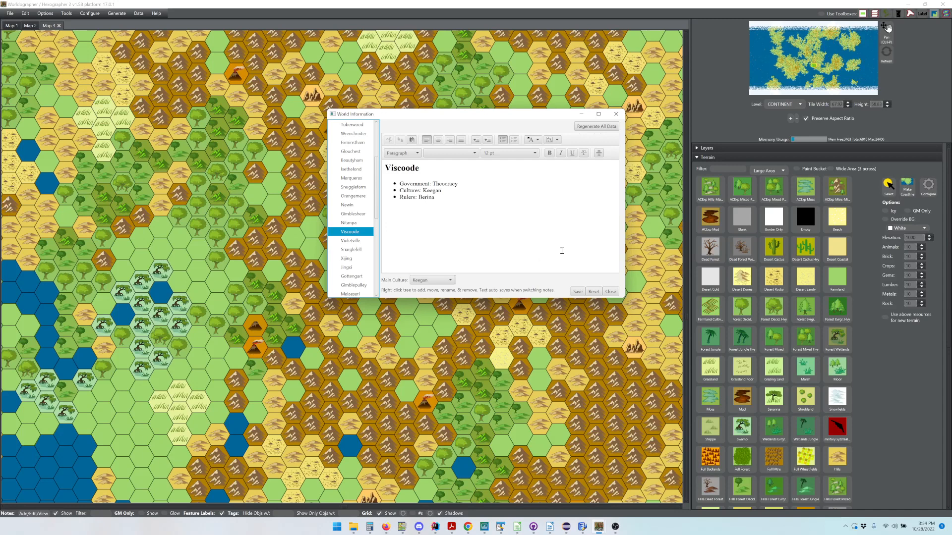
pyautogui.click(578, 292)
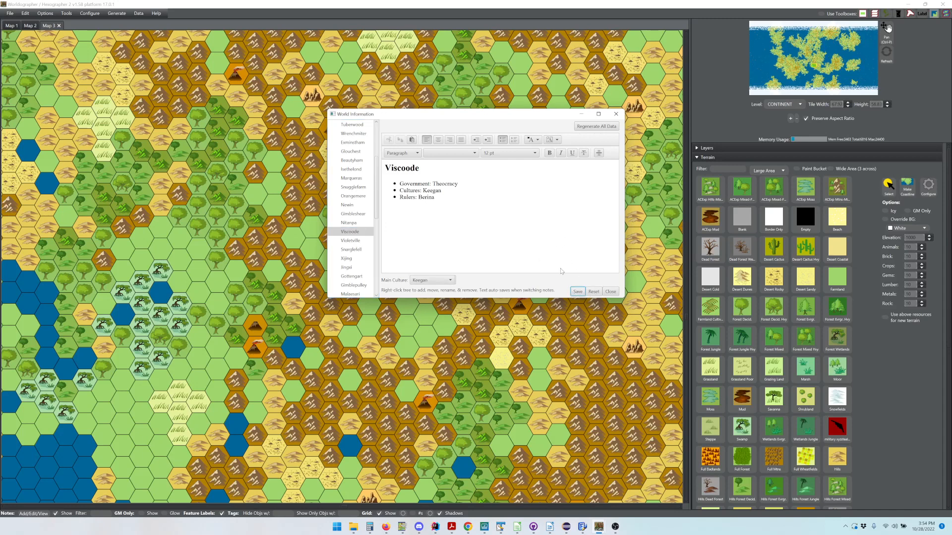
pyautogui.click(610, 291)
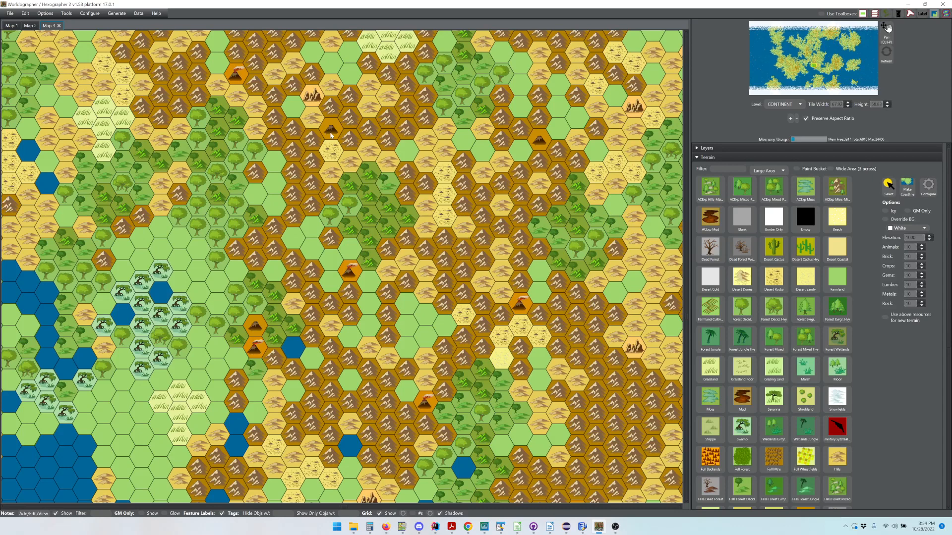
# Generate the Viscoode nation from the volcano hex amid the northern mountains, with a dark red border.
pyautogui.rightClick(331, 134)
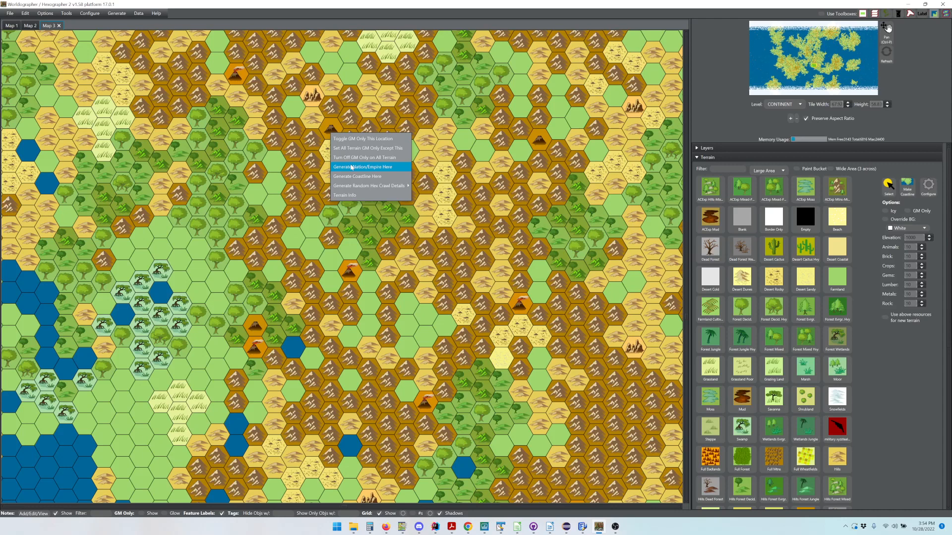
pyautogui.click(351, 168)
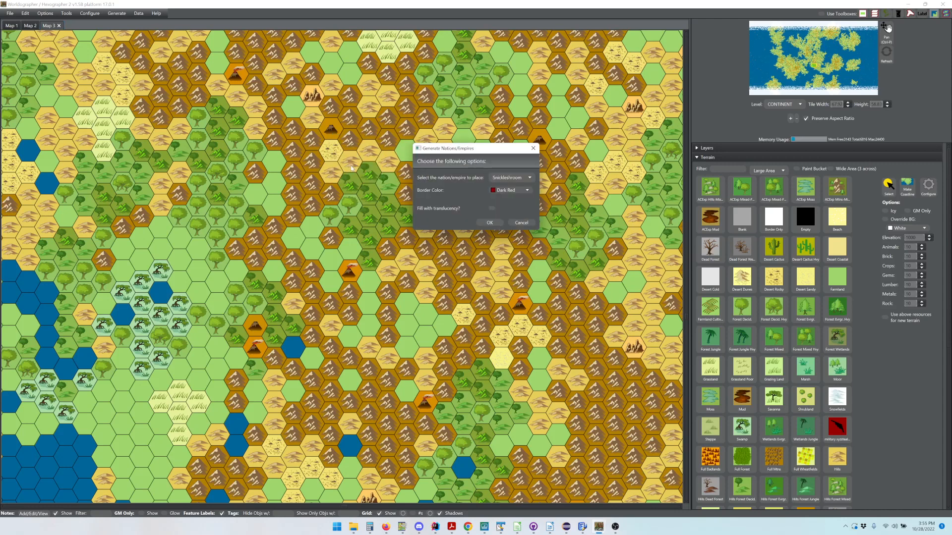
pyautogui.click(502, 178)
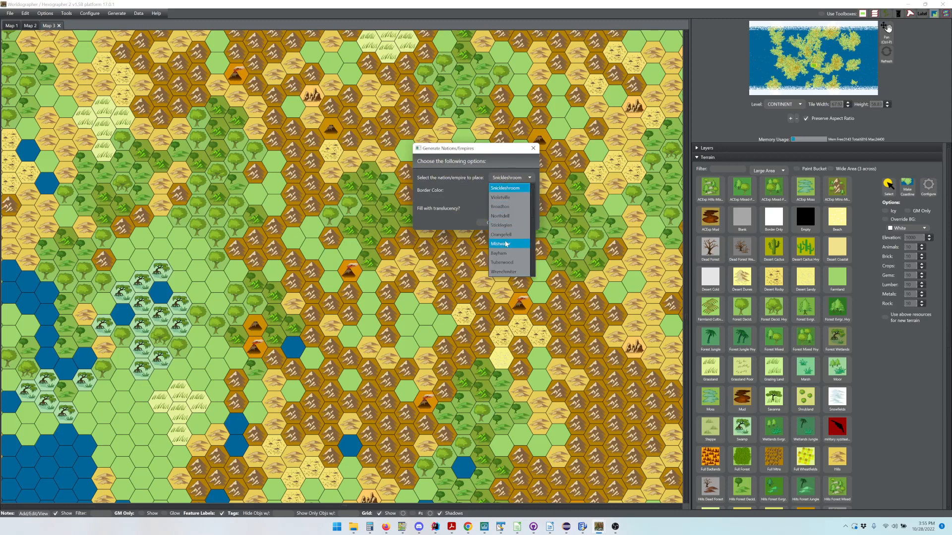
pyautogui.scroll(-2, 511, 245)
pyautogui.scroll(-1, 519, 245)
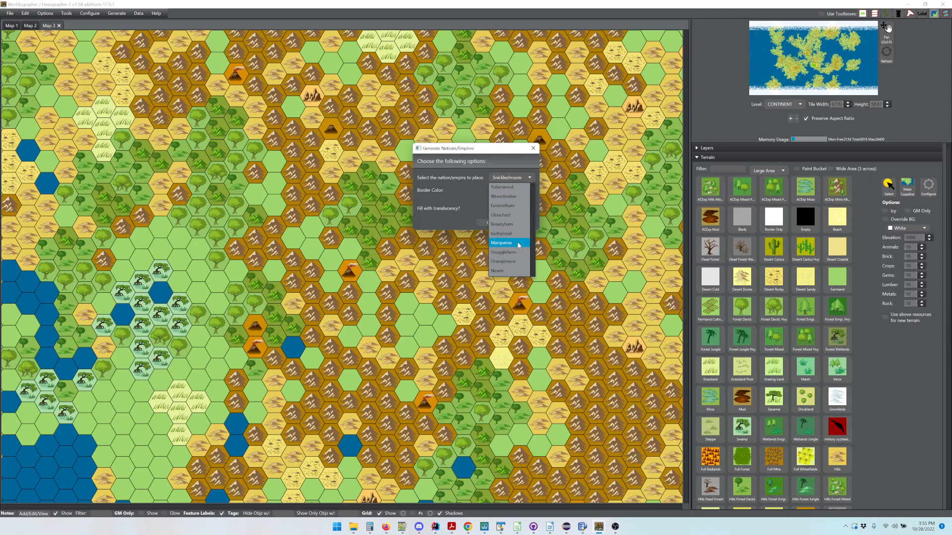
pyautogui.scroll(-1, 516, 242)
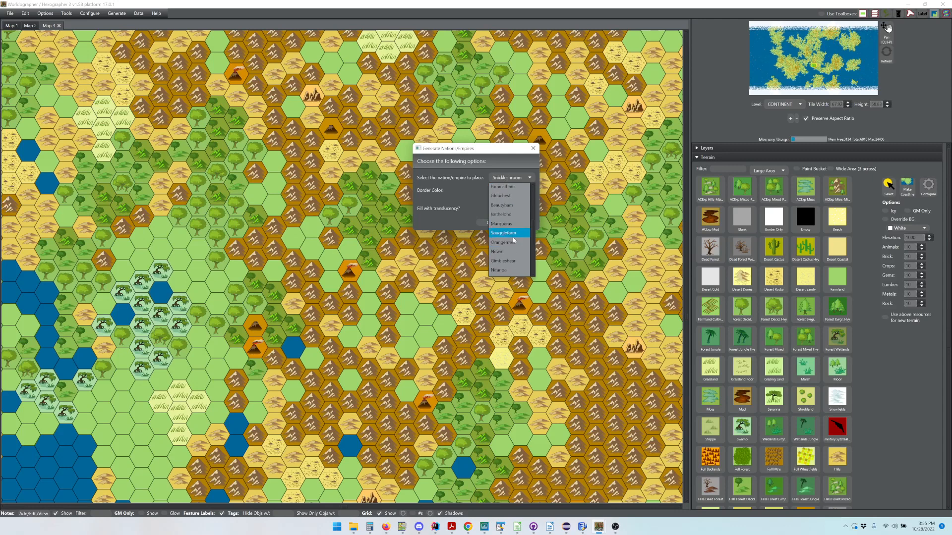
pyautogui.scroll(-1, 512, 242)
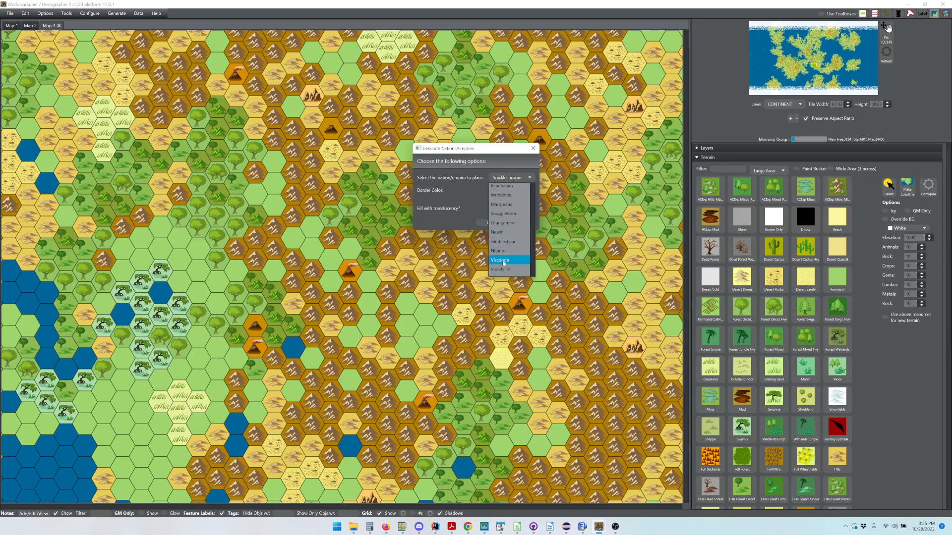
pyautogui.click(501, 260)
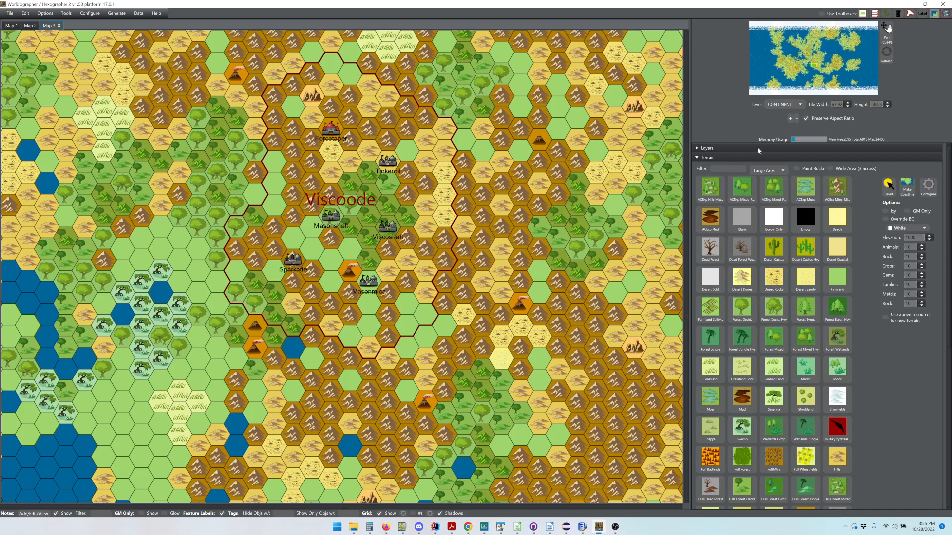
# Show only the map features of the 202210 Steampunk Classic set.
pyautogui.click(722, 158)
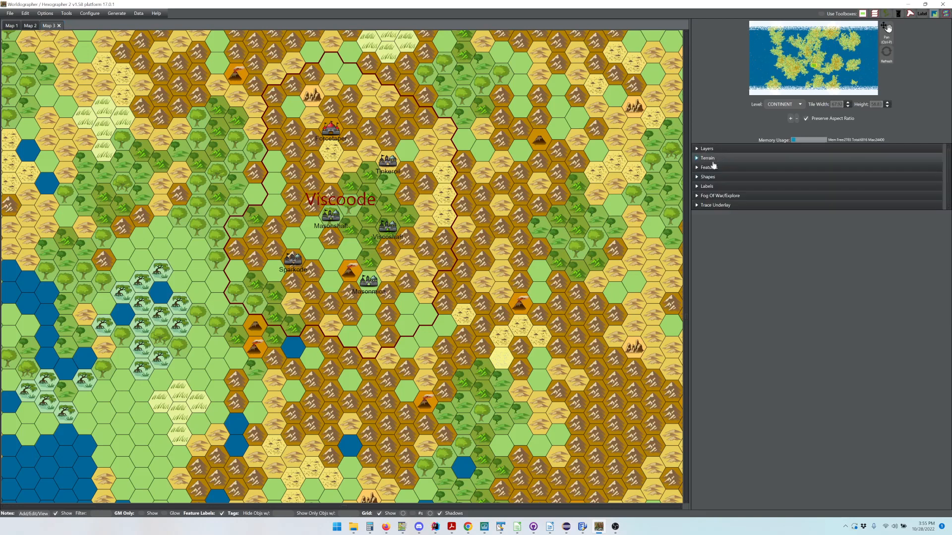
pyautogui.click(709, 168)
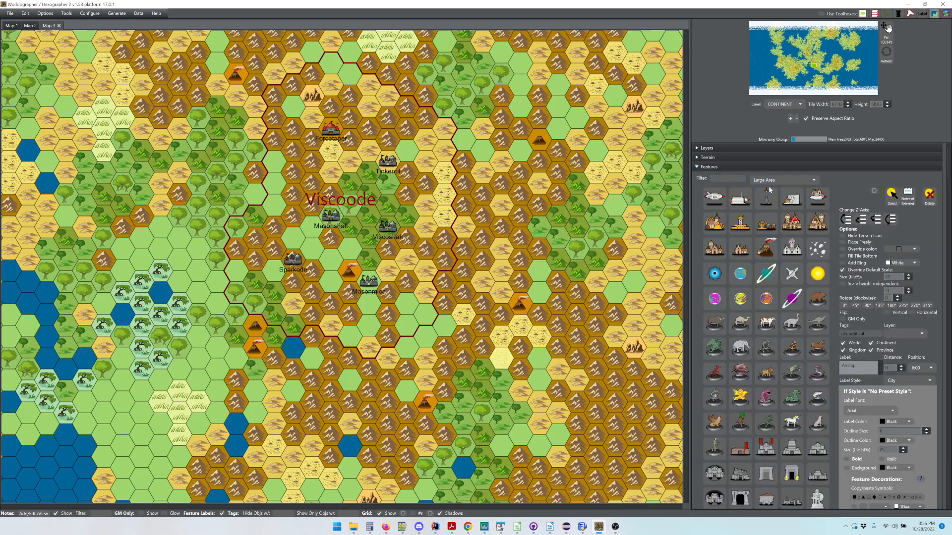
pyautogui.click(773, 182)
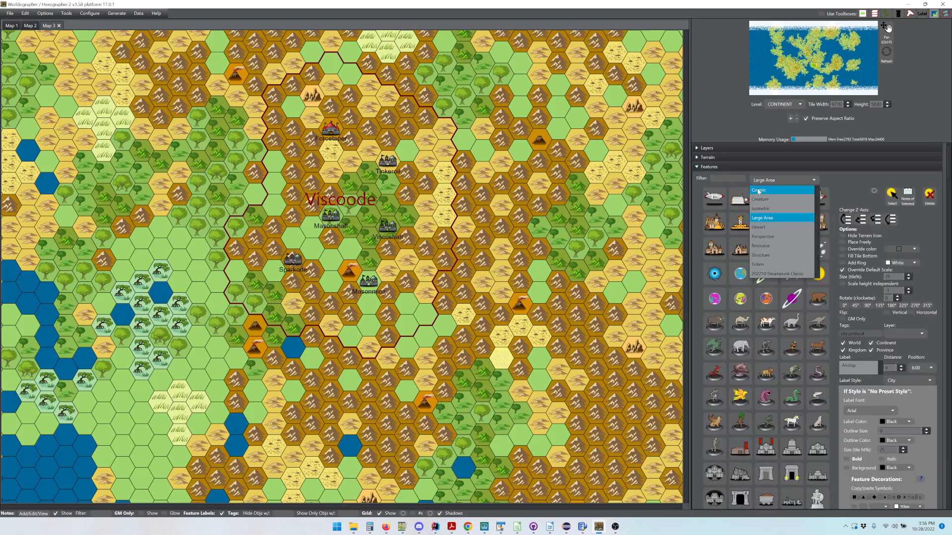
pyautogui.click(768, 273)
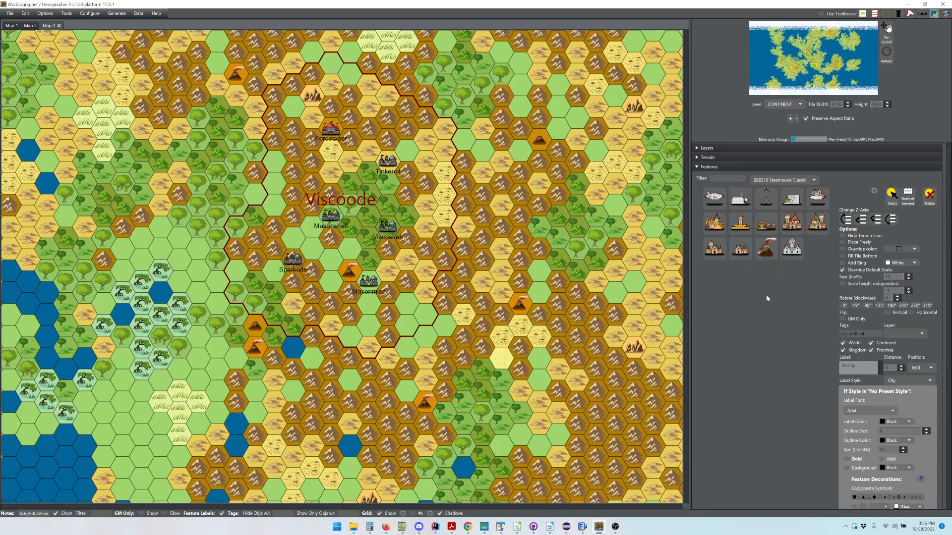
# Replace the Forcetaper city icon on the northern volcano hex with the red-roofed steampunk city icon, keeping its label.
pyautogui.click(745, 252)
pyautogui.click(891, 195)
pyautogui.click(327, 131)
pyautogui.click(327, 130)
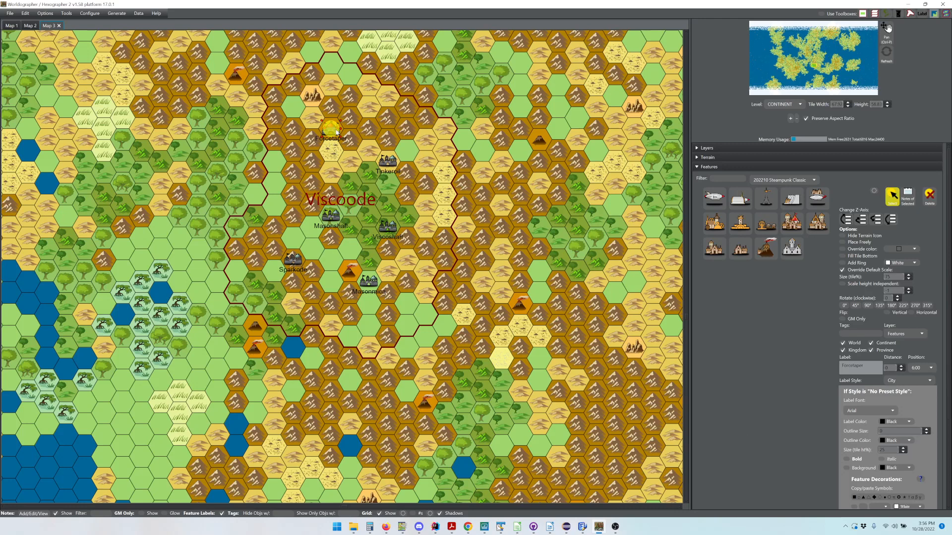
pyautogui.press('Delete')
pyautogui.click(793, 223)
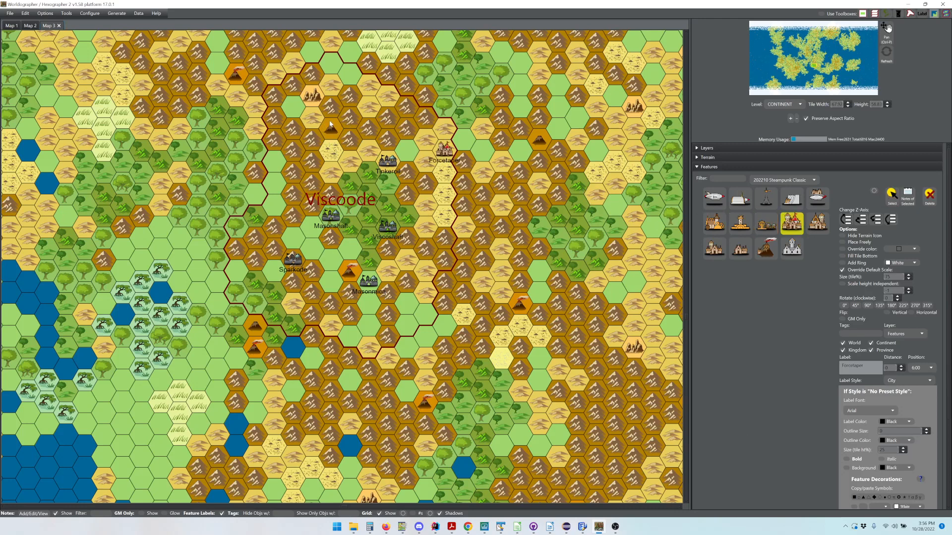
pyautogui.click(327, 125)
# Replace the Masonshaft city icon with the tall-towered steampunk city icon, placed on the mountain hex northwest of the Viscoode label.
pyautogui.click(895, 200)
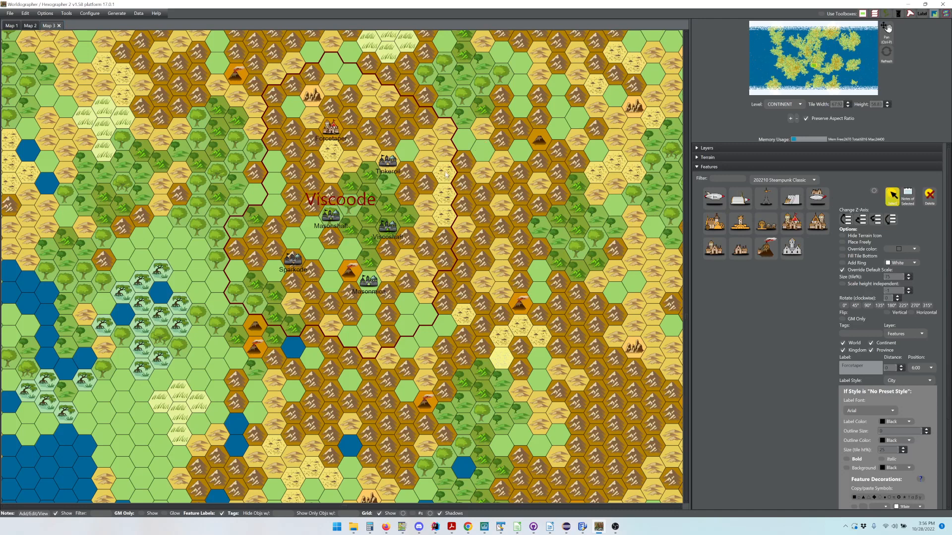
pyautogui.click(390, 163)
pyautogui.click(335, 211)
pyautogui.click(330, 220)
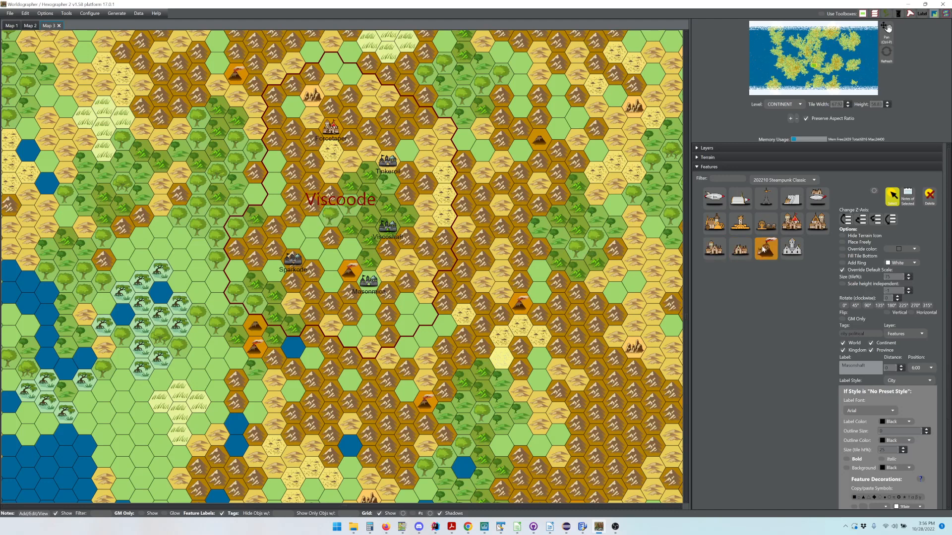
pyautogui.click(818, 224)
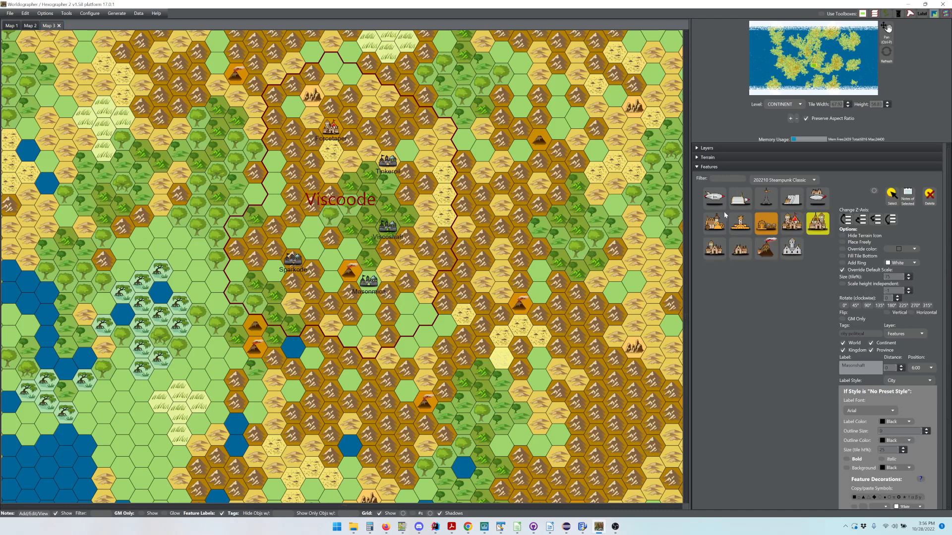
pyautogui.click(425, 207)
pyautogui.moveTo(326, 192); pyautogui.dragTo(297, 180)
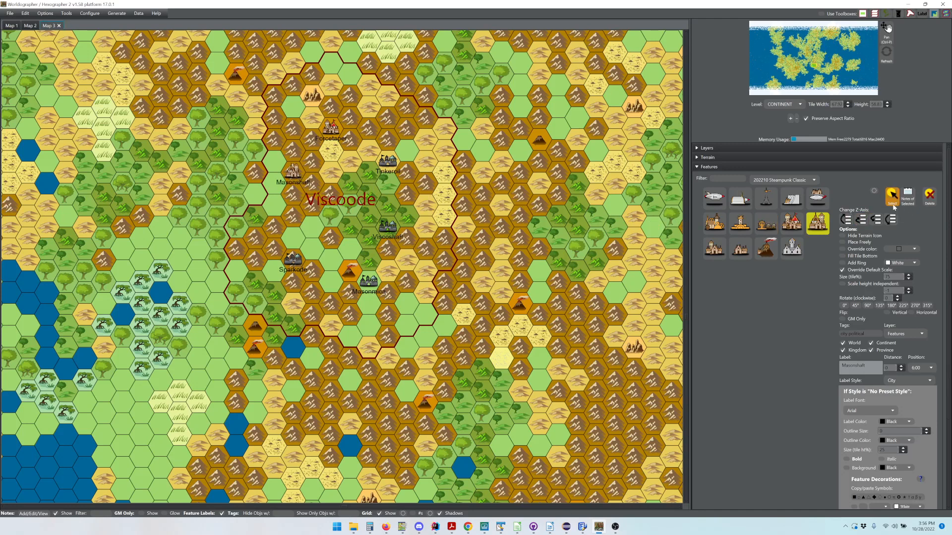
# Replace the Tinkeroil city icon with the wide brown steampunk castle icon, placed on the adjacent hex to its northwest.
pyautogui.click(891, 195)
pyautogui.click(385, 161)
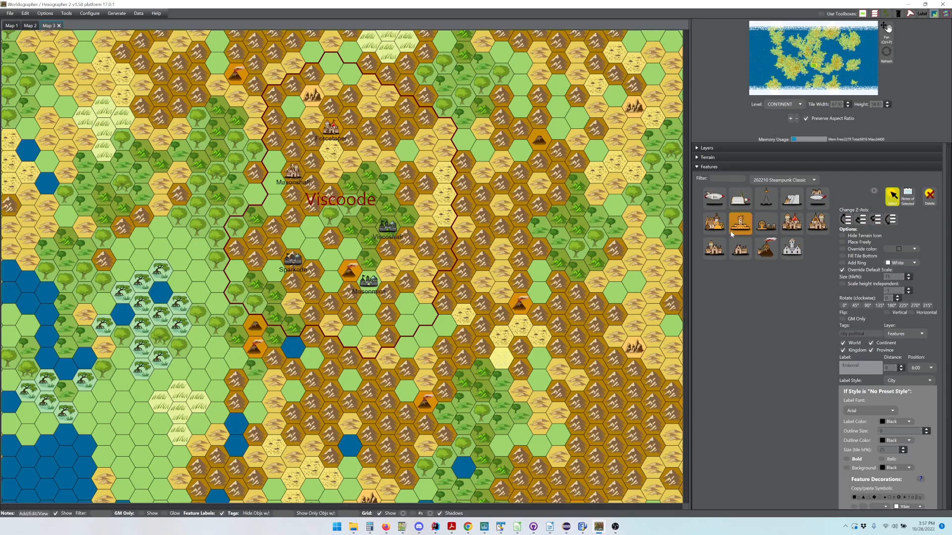
pyautogui.click(714, 249)
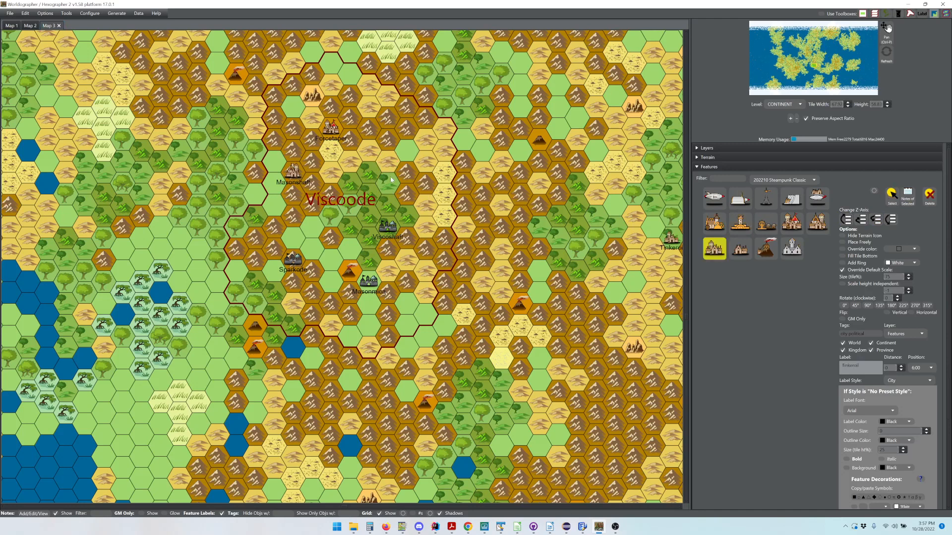
pyautogui.click(368, 152)
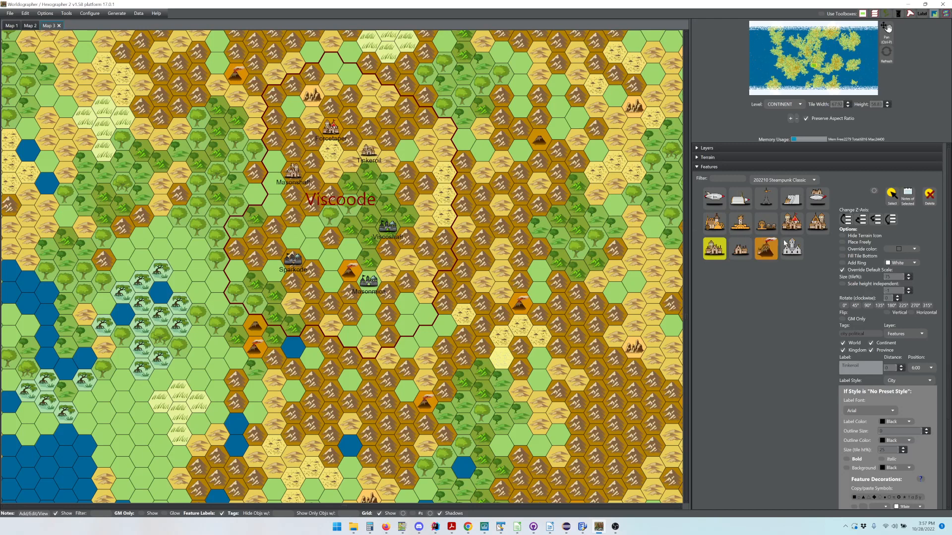
# Replace the Viscoshaft city icon with the wide brown steampunk castle icon on the same hex, keeping its label.
pyautogui.click(892, 198)
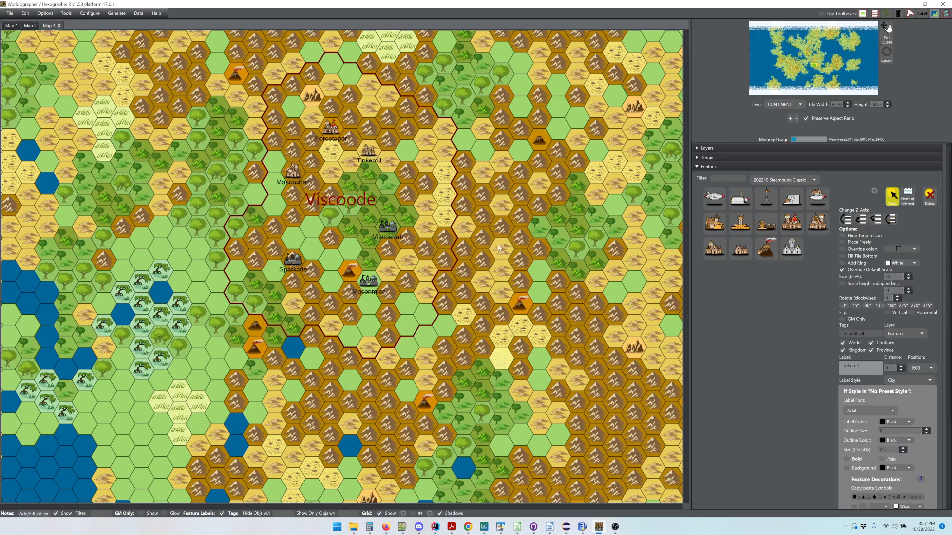
pyautogui.click(385, 229)
pyautogui.click(383, 229)
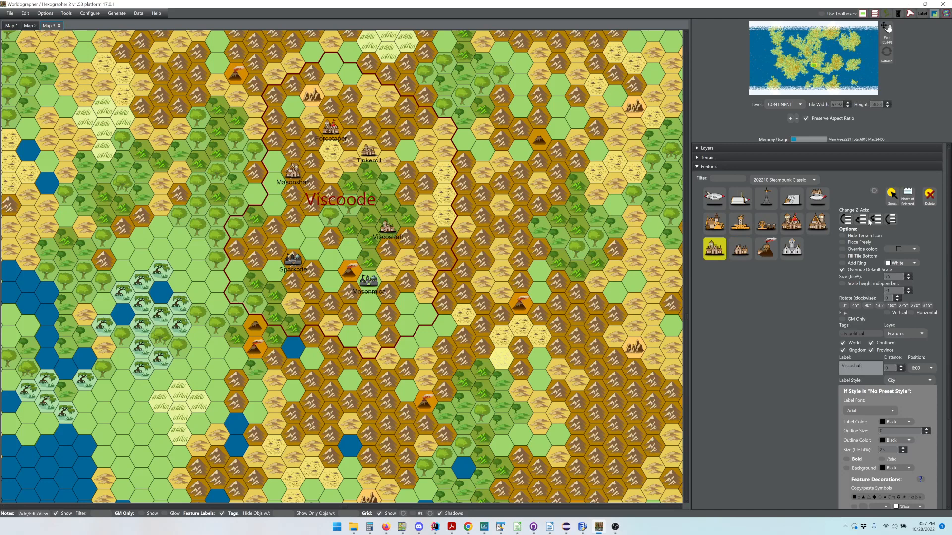
# Replace the Sparkode city icon with the tall-towered steampunk city icon, placed on the hex directly south of its old location.
pyautogui.click(892, 194)
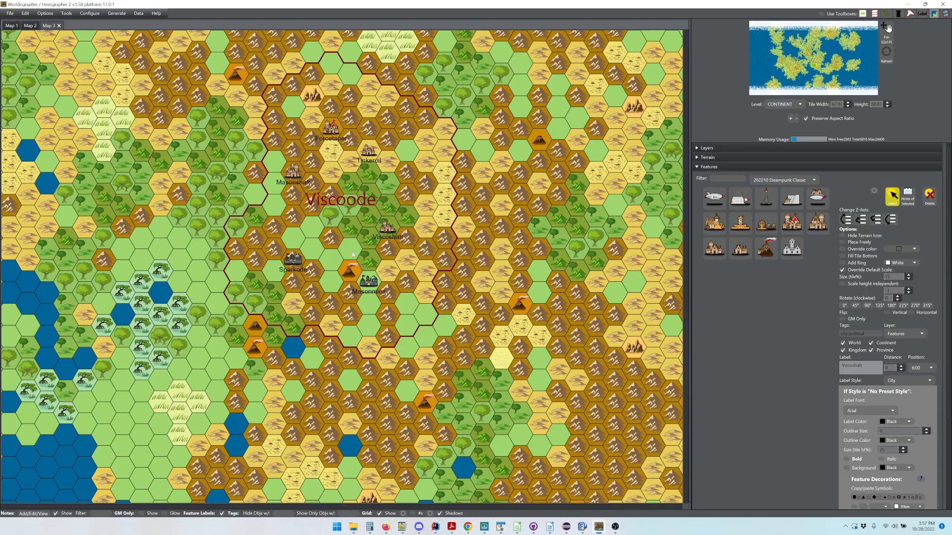
pyautogui.click(298, 263)
pyautogui.click(297, 263)
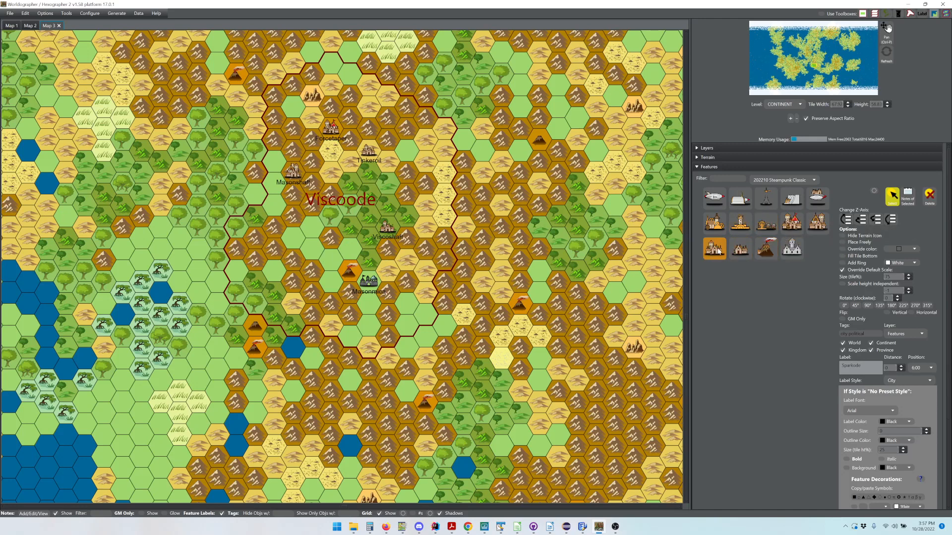
pyautogui.click(817, 223)
pyautogui.click(304, 274)
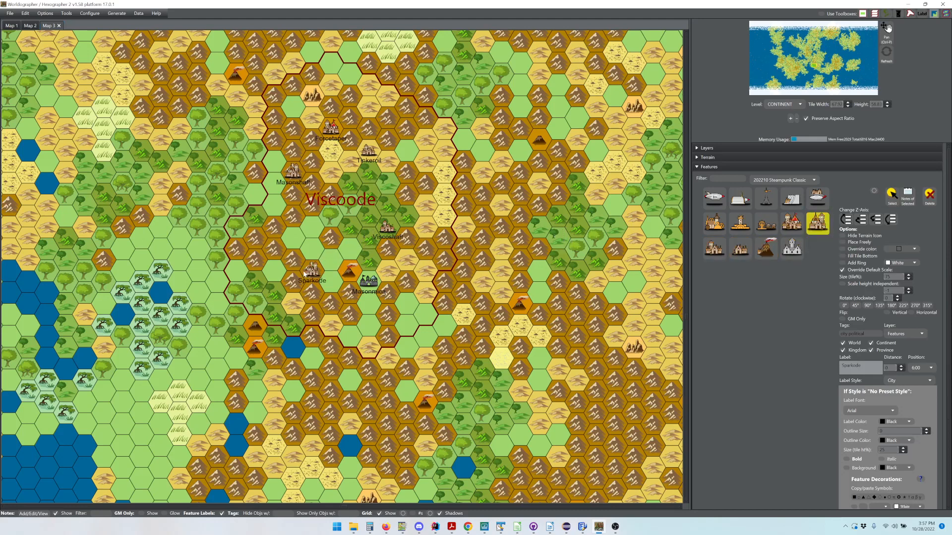
pyautogui.moveTo(296, 276); pyautogui.dragTo(289, 280)
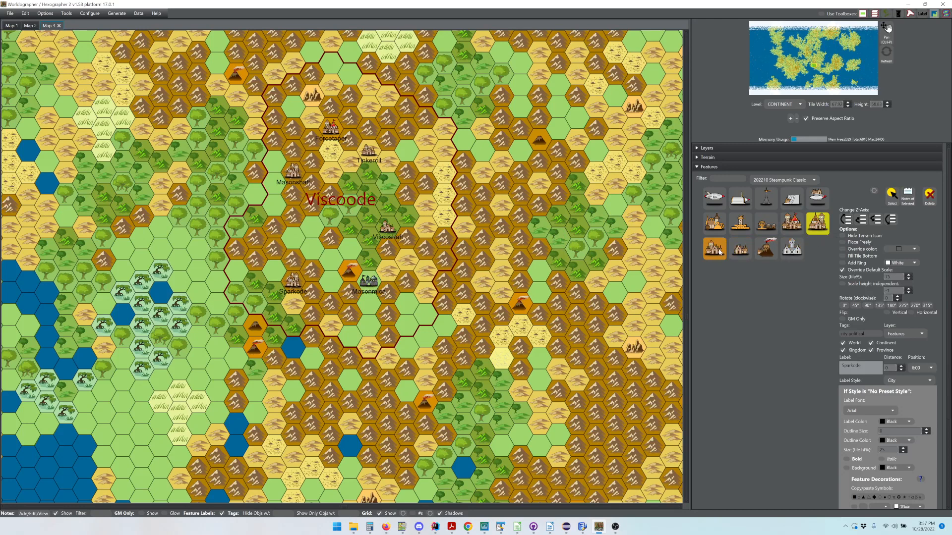
# Replace the city icon beside Viscoode's southern volcano with the small brown steampunk town icon on the same hex, keeping its label.
pyautogui.click(891, 194)
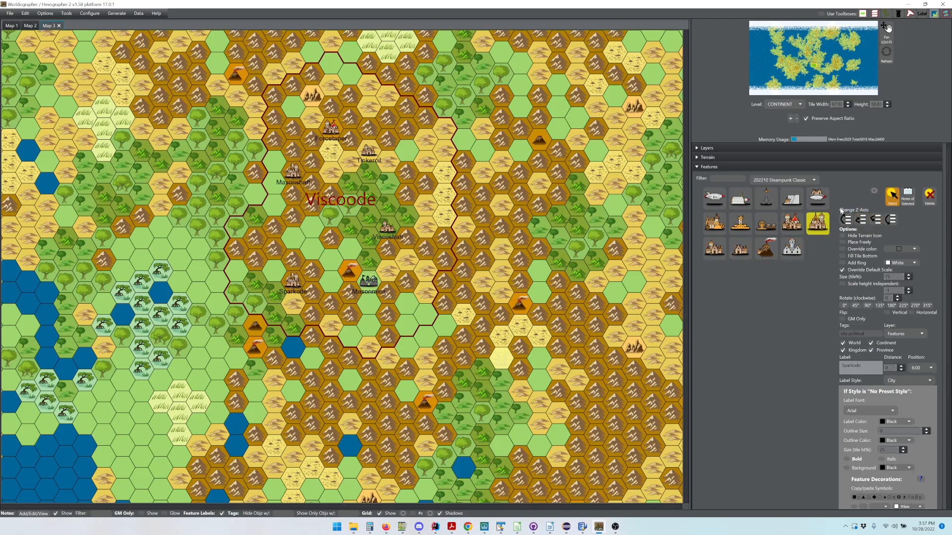
pyautogui.click(369, 283)
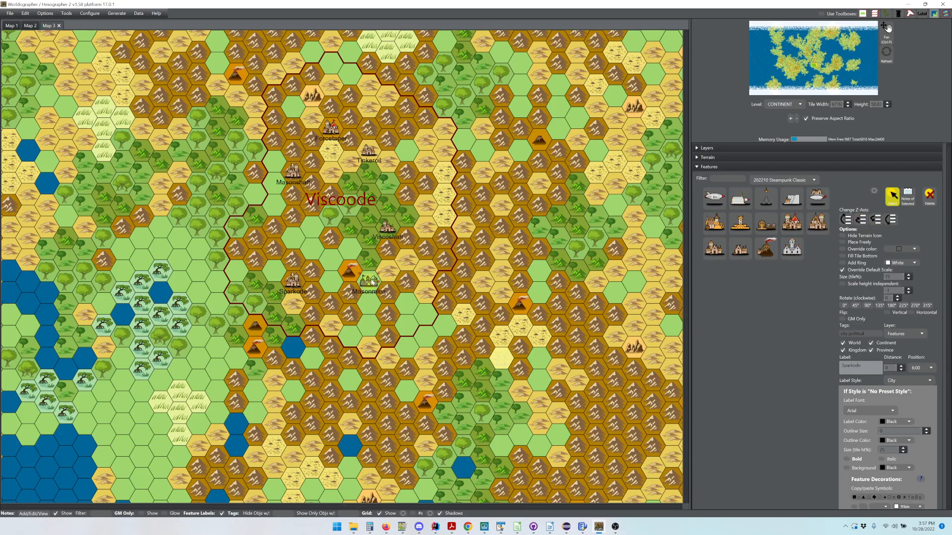
pyautogui.press('Delete')
pyautogui.click(742, 253)
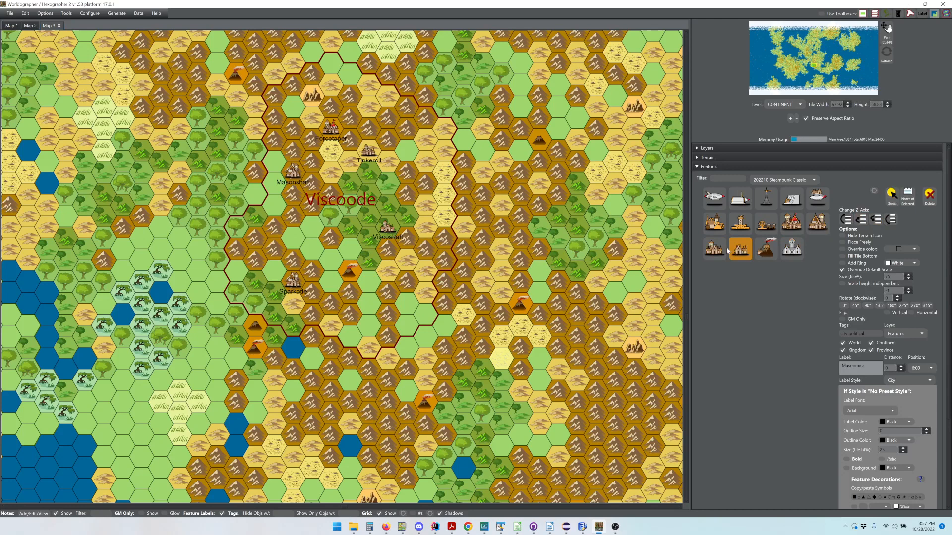
pyautogui.click(372, 278)
pyautogui.moveTo(373, 277)
pyautogui.mouseDown()
pyautogui.moveTo(362, 279)
pyautogui.moveTo(379, 278)
pyautogui.moveTo(377, 289)
pyautogui.moveTo(366, 287)
pyautogui.mouseUp()
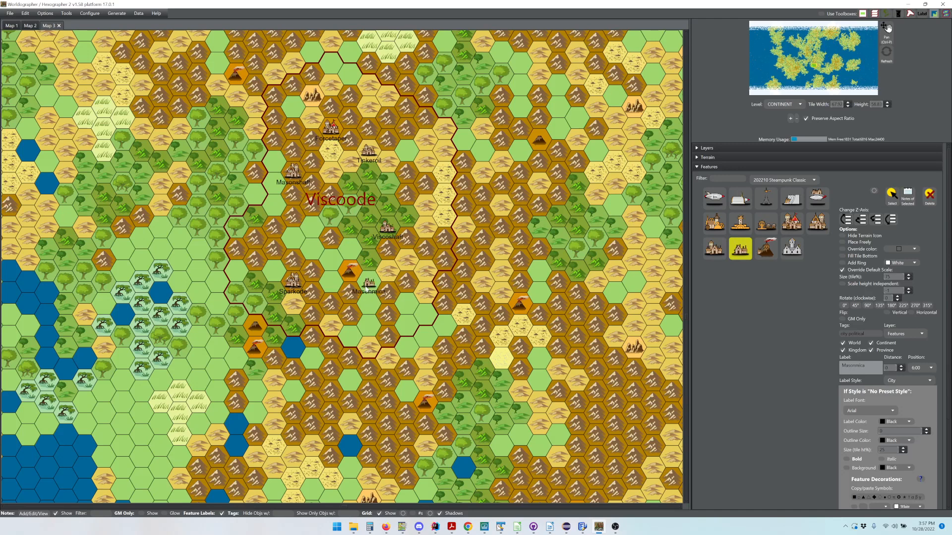
# Place an unlabeled smoking volcano feature on Viscoode's southern volcano hex, with the hex's own terrain icon hidden.
pyautogui.click(767, 249)
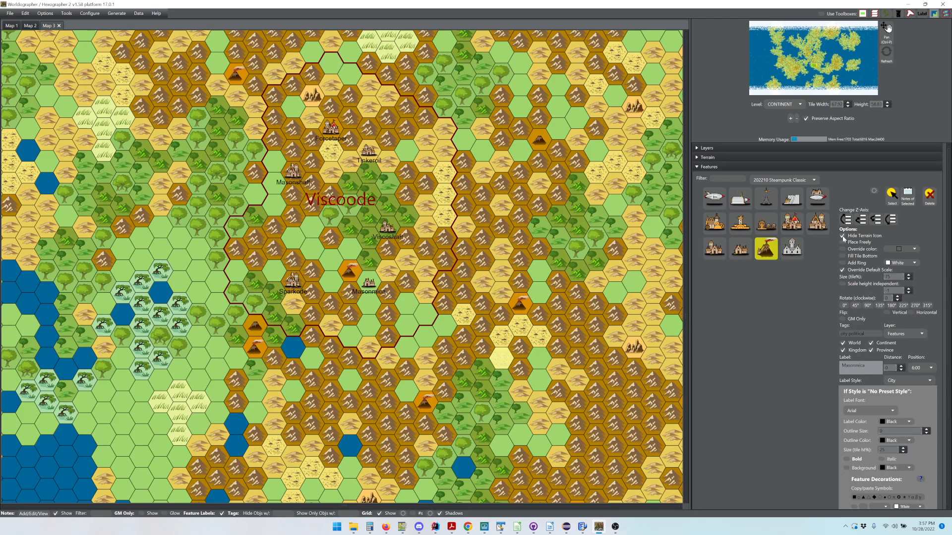
pyautogui.click(346, 273)
pyautogui.doubleClick(870, 364)
pyautogui.press('BackSpace')
pyautogui.click(349, 273)
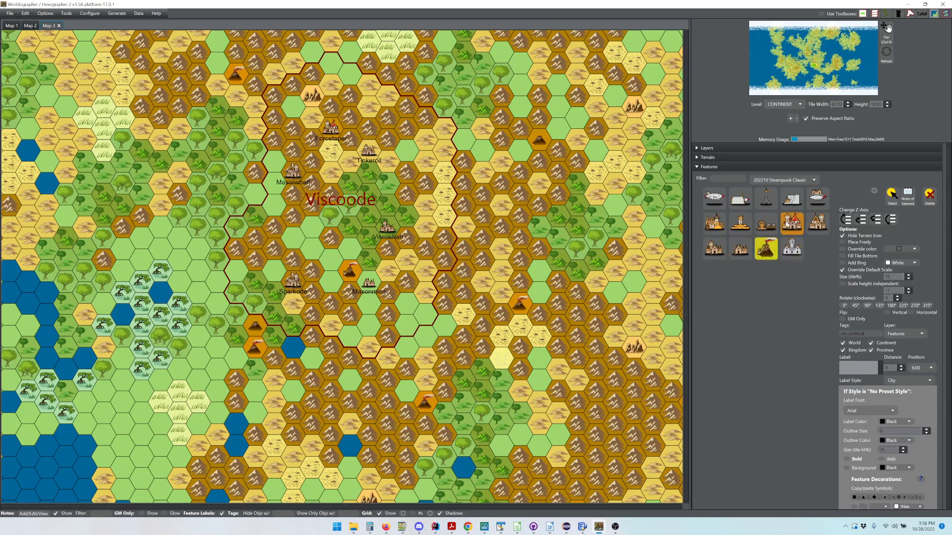
# Add an unlabeled narrow-tower feature west of Sparkode and an unlabeled domed steampunk building on the hex south of Forcetaper.
pyautogui.click(736, 226)
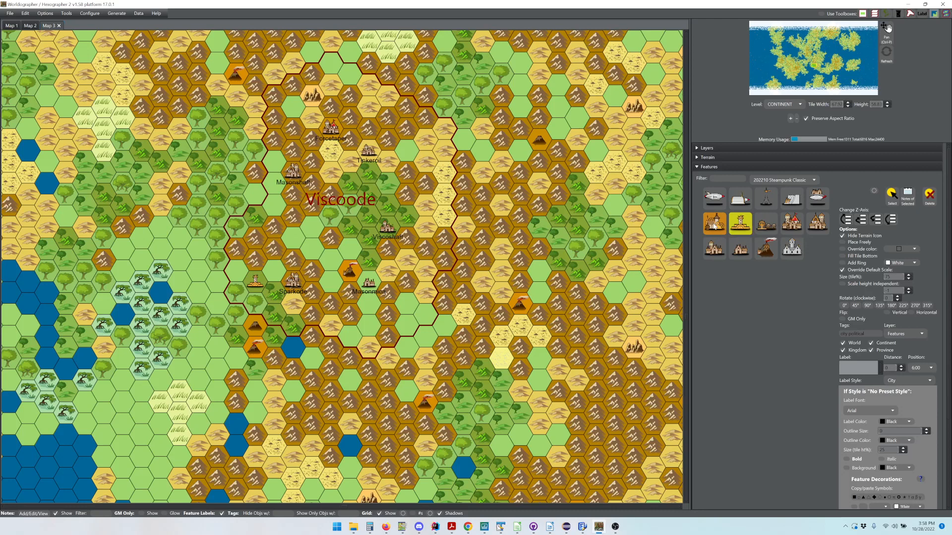
pyautogui.click(714, 226)
pyautogui.click(464, 204)
pyautogui.moveTo(348, 195); pyautogui.dragTo(324, 155)
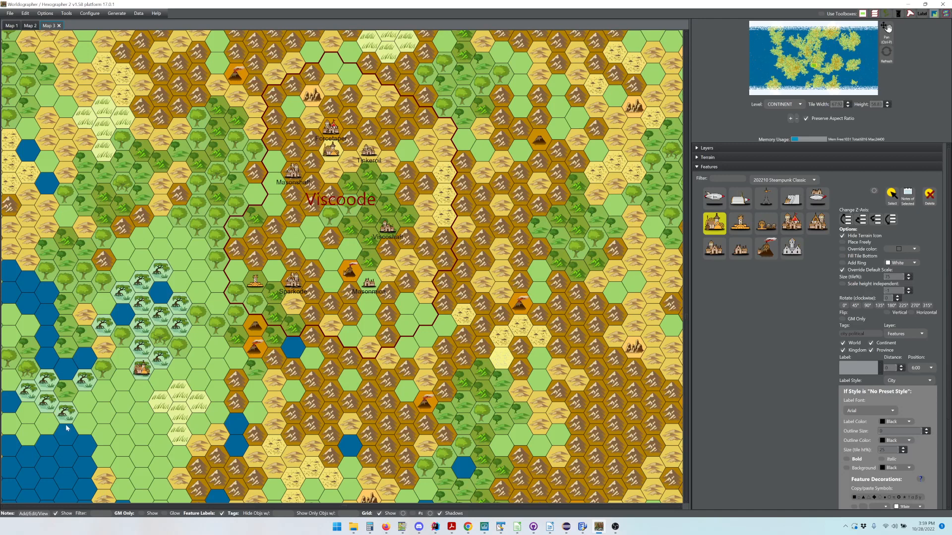
# Paint Marsh terrain over the lake and gap hexes in and beside the swamp area west of Viscoode.
pyautogui.click(720, 163)
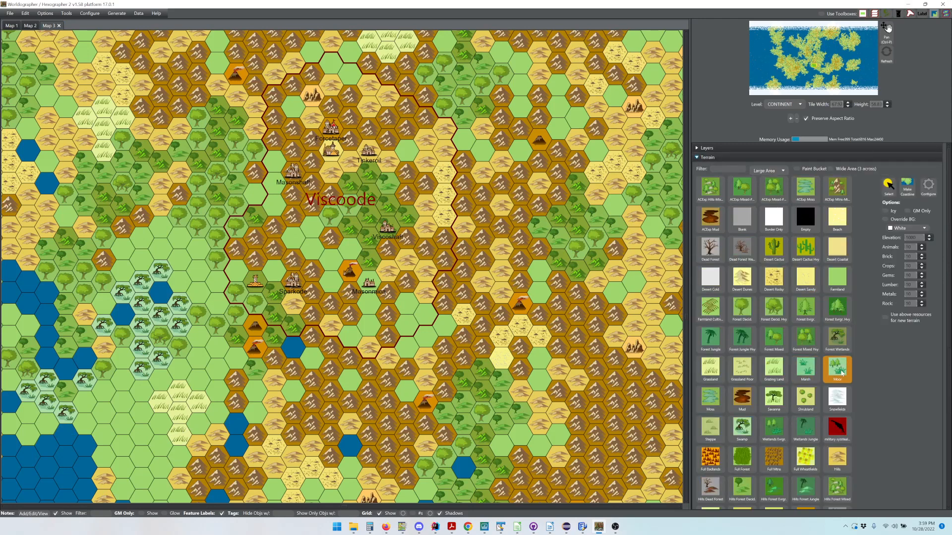
pyautogui.click(807, 374)
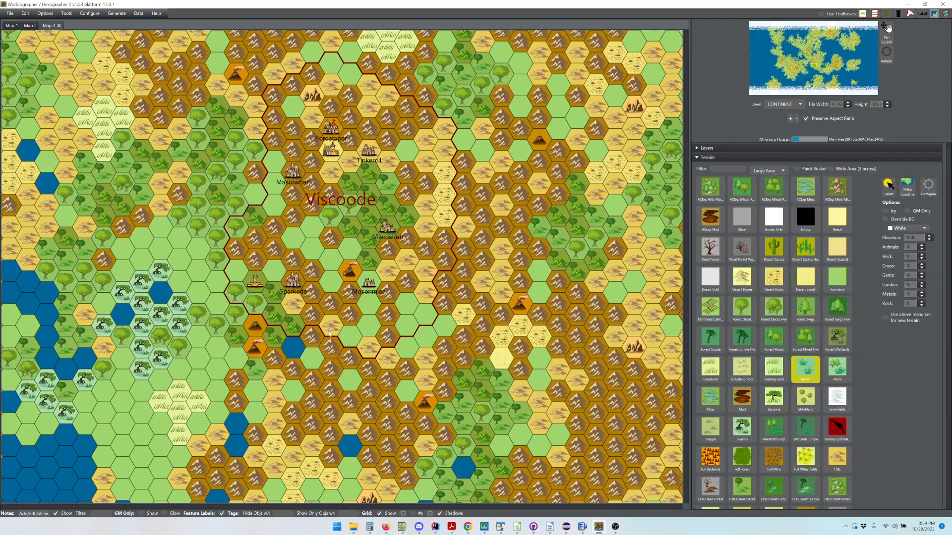
pyautogui.click(110, 348)
pyautogui.click(120, 341)
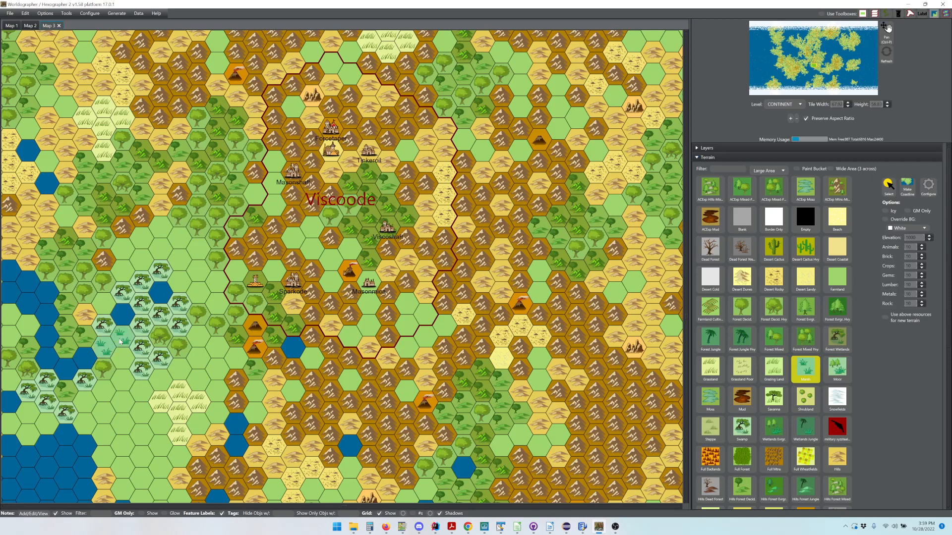
pyautogui.click(160, 340)
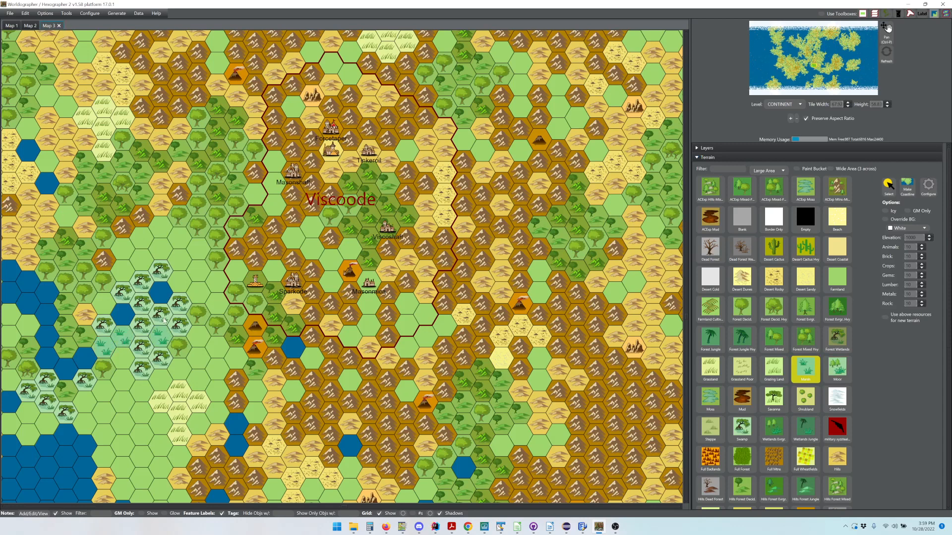
pyautogui.click(161, 292)
pyautogui.click(123, 314)
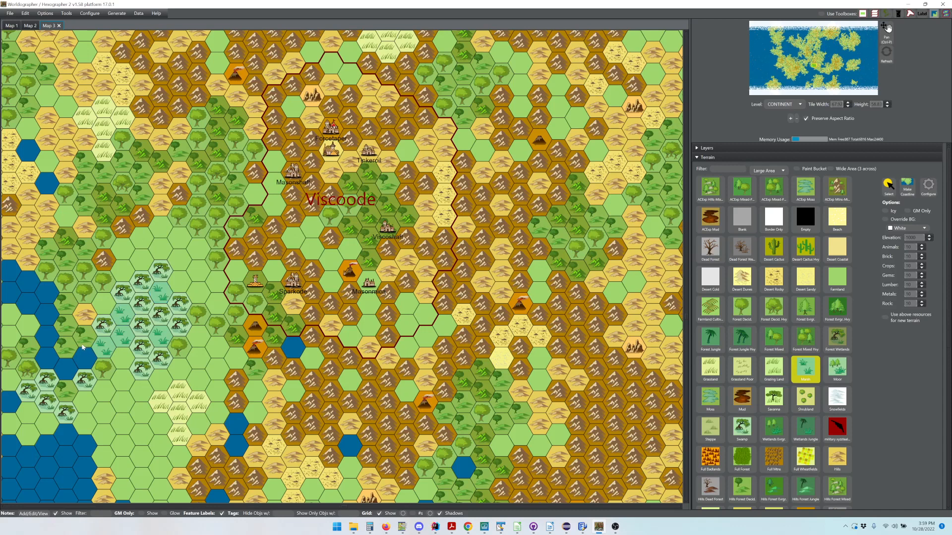
pyautogui.click(83, 342)
pyautogui.click(65, 347)
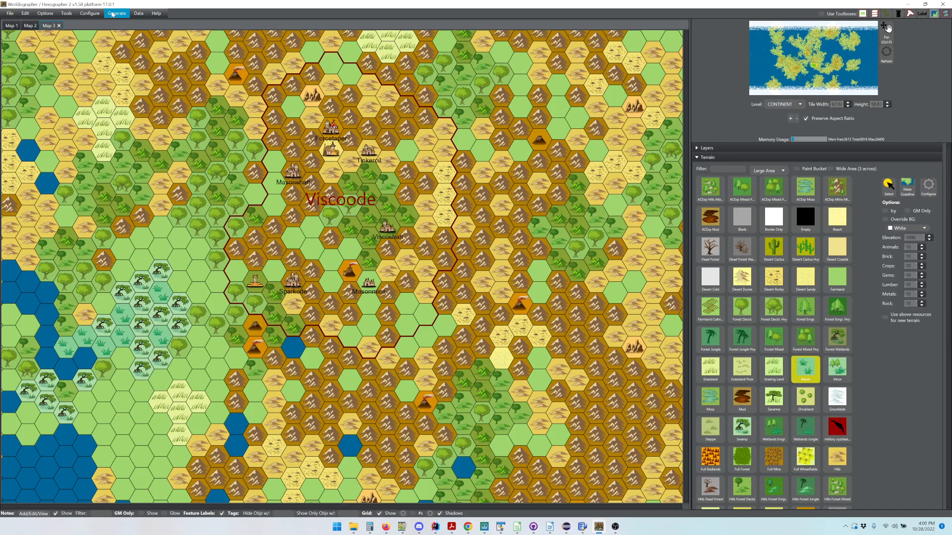
# Start generating a nation/empire on the central swamp hex west of Viscoode and choose Isethelond as the nation to place.
pyautogui.rightClick(142, 328)
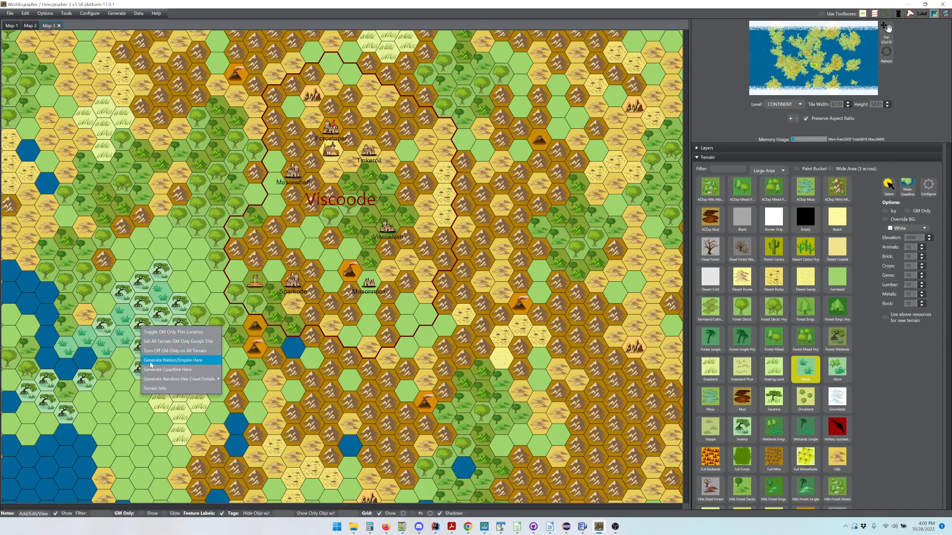
pyautogui.click(169, 362)
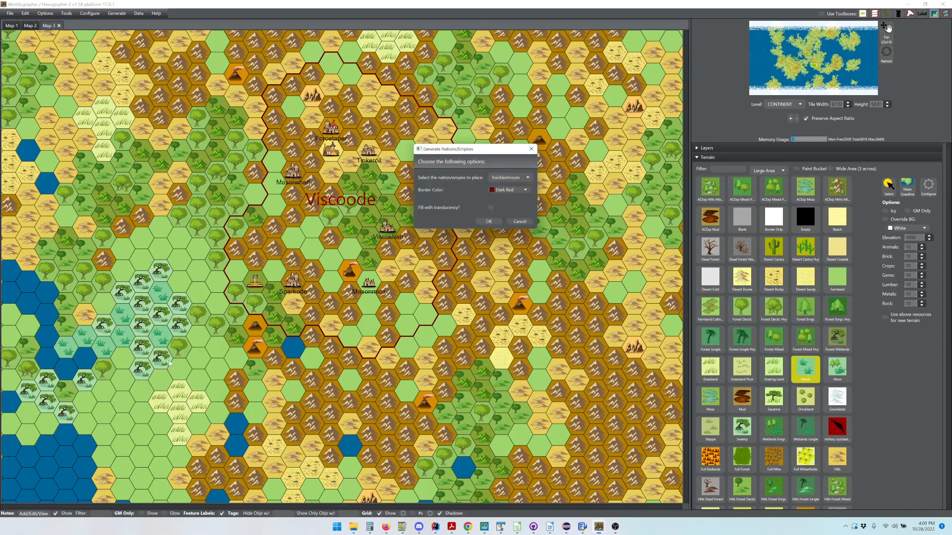
pyautogui.click(504, 179)
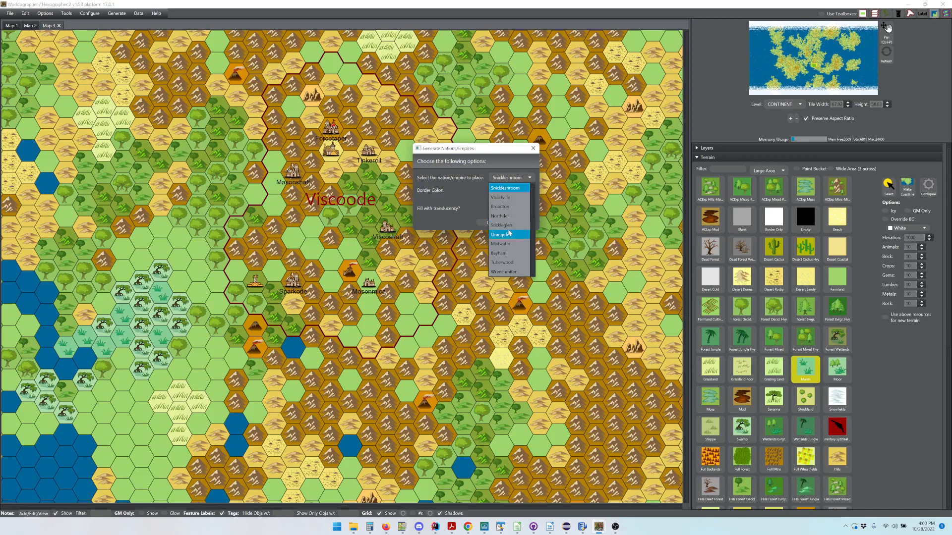
pyautogui.scroll(-1, 506, 250)
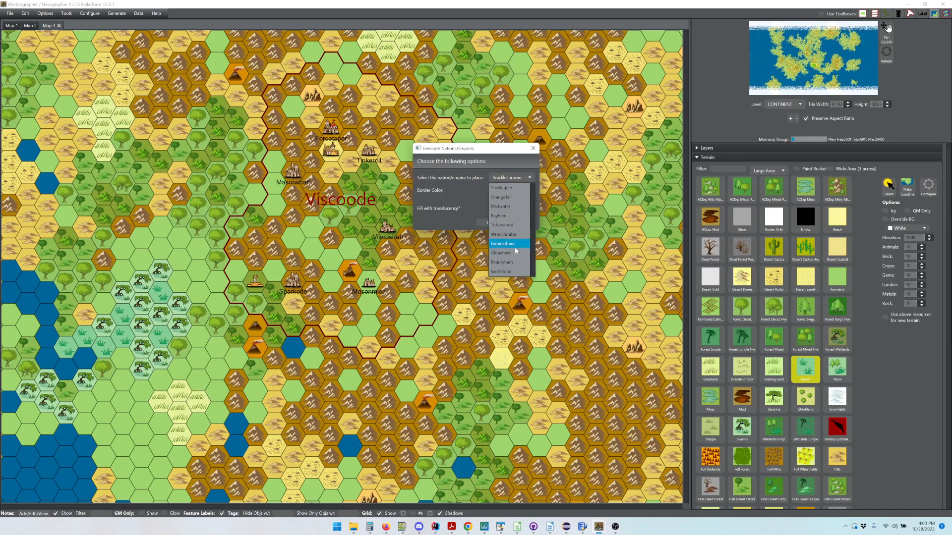
pyautogui.scroll(-2, 516, 251)
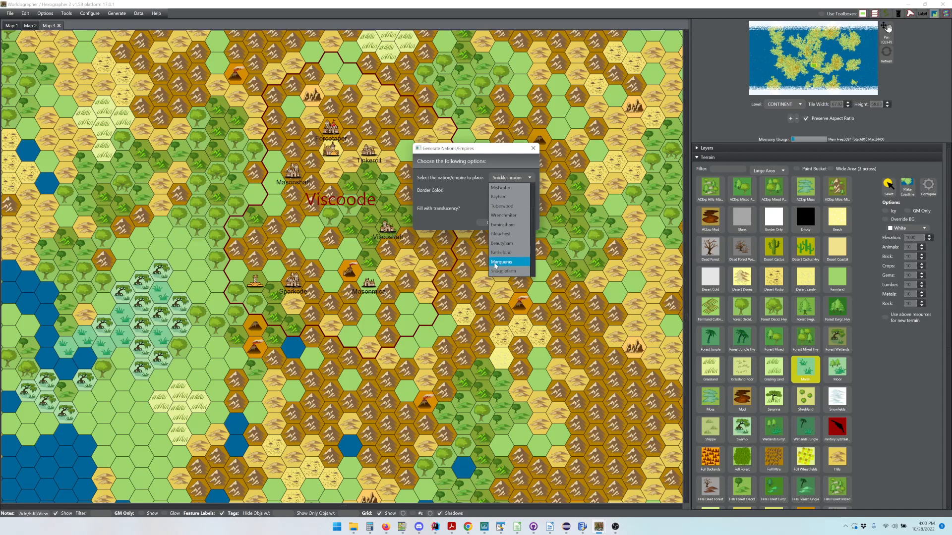
pyautogui.scroll(-1, 502, 268)
pyautogui.scroll(-1, 502, 268)
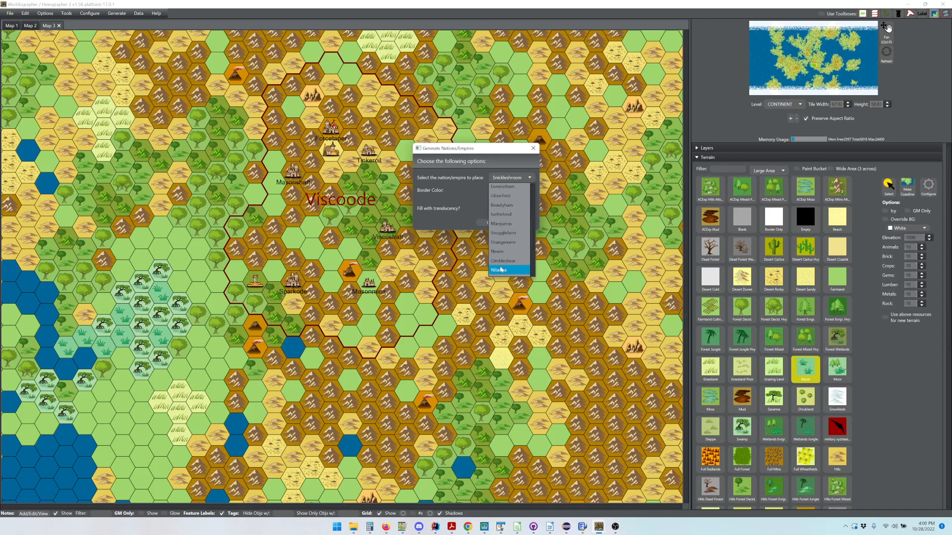
pyautogui.scroll(-1, 501, 269)
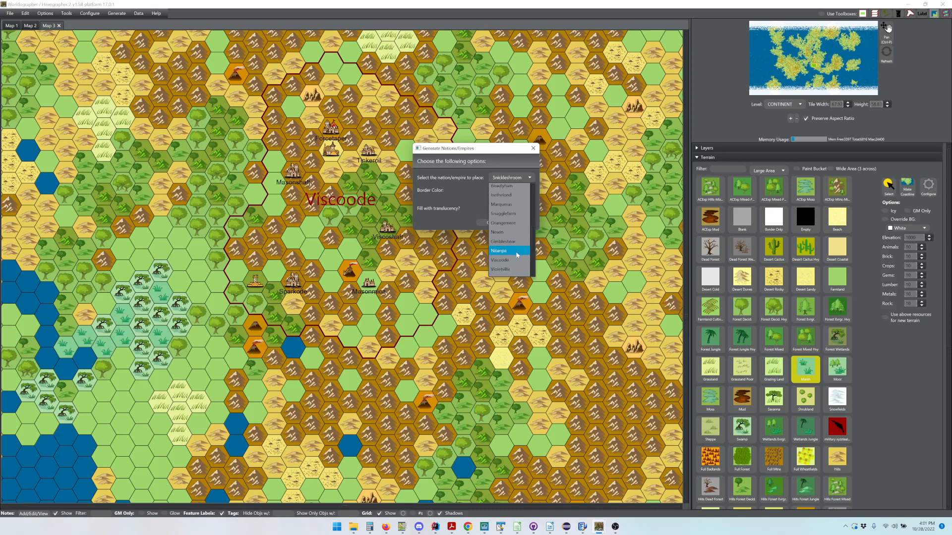
pyautogui.scroll(-2, 516, 255)
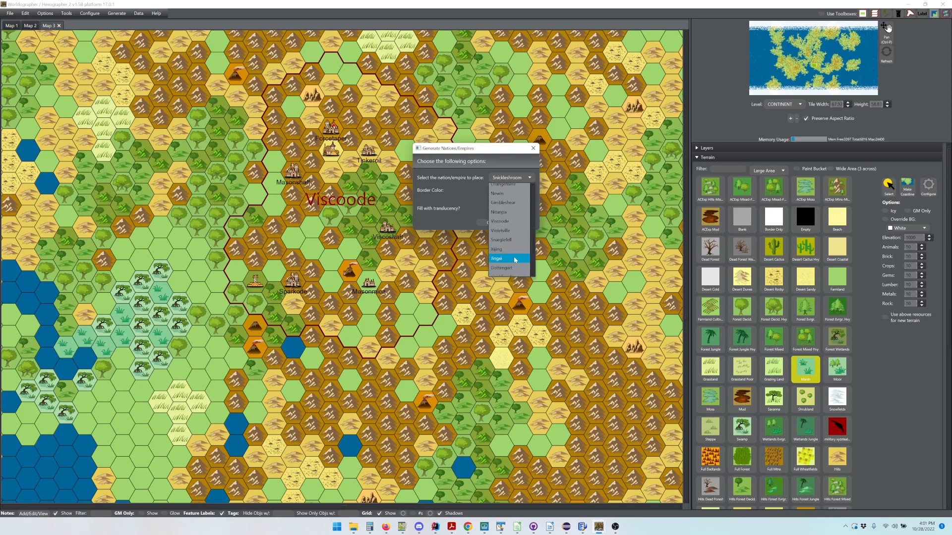
pyautogui.scroll(-1, 515, 260)
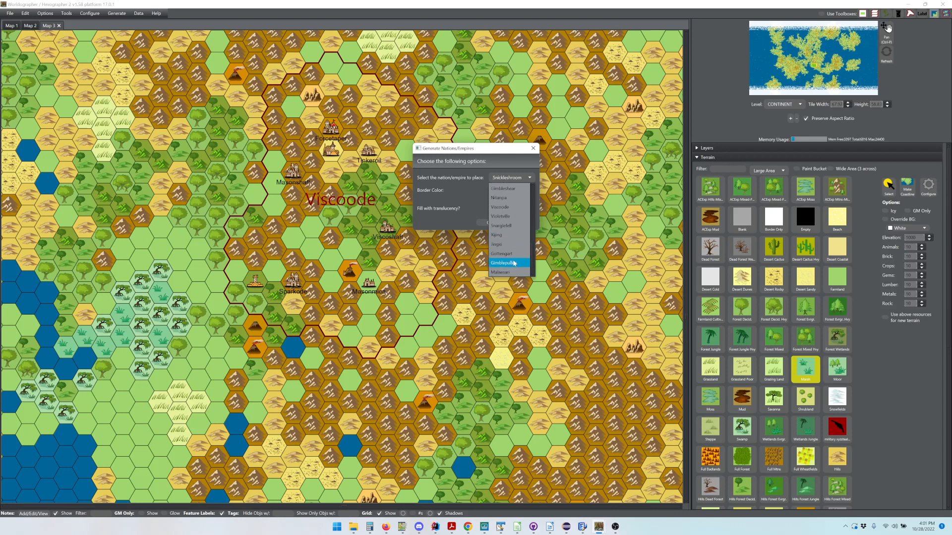
pyautogui.scroll(-3, 513, 262)
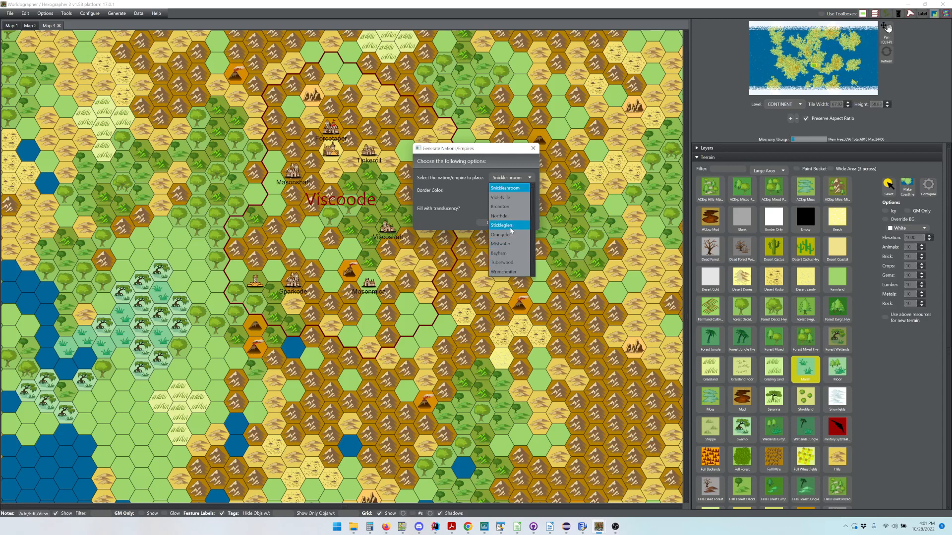
pyautogui.scroll(-1, 508, 241)
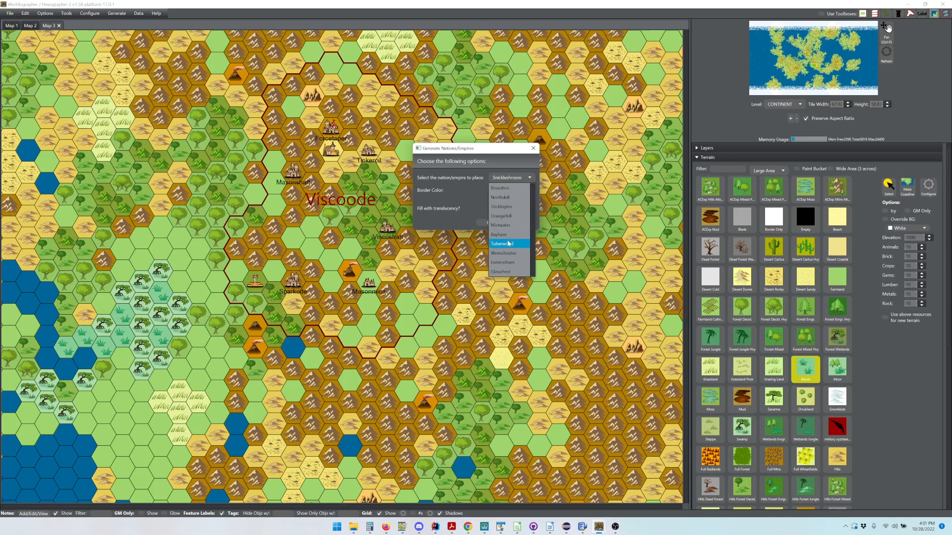
pyautogui.scroll(-1, 511, 256)
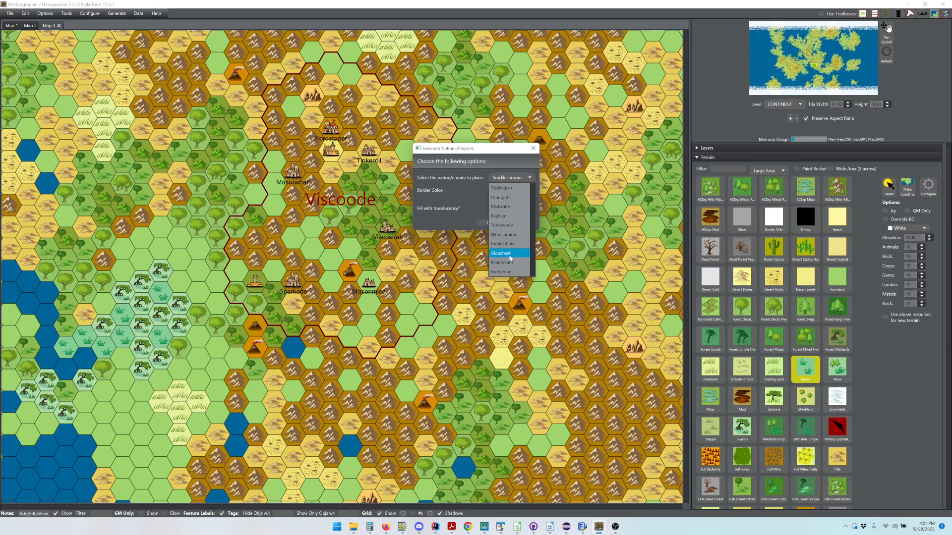
pyautogui.scroll(-1, 510, 257)
pyautogui.click(511, 254)
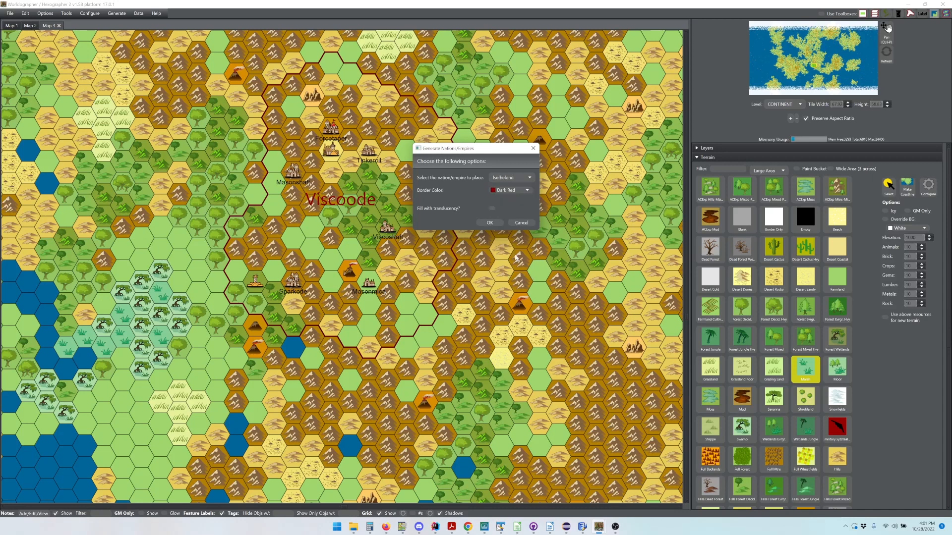
# Set the nation's border color to Olive and generate it, without a translucent fill.
pyautogui.click(515, 194)
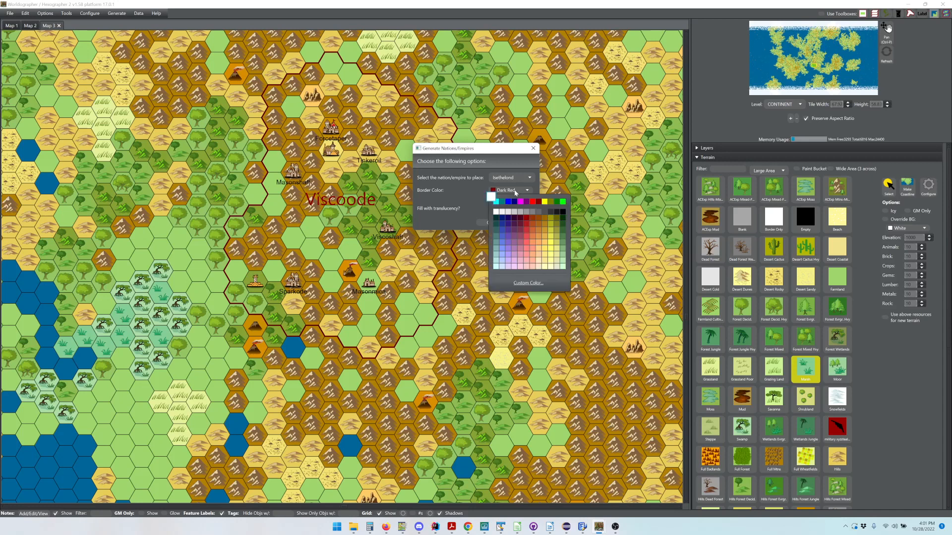
pyautogui.click(551, 201)
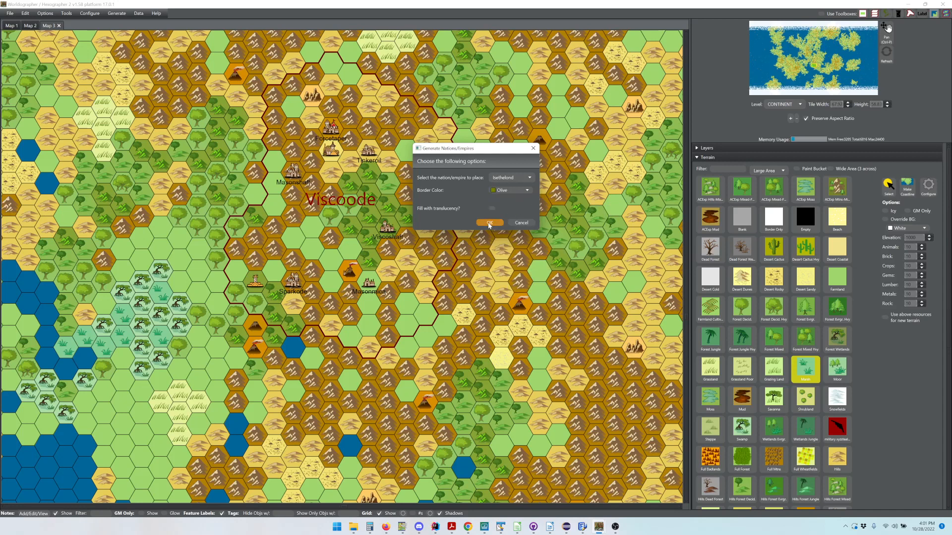
pyautogui.click(489, 224)
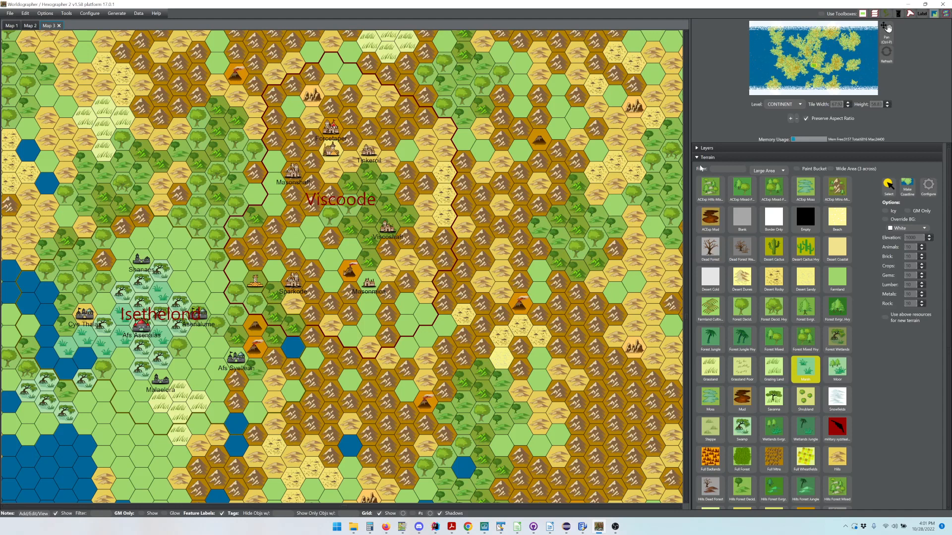
# Switch from terrain to the Classic feature set and filter its icons by "town".
pyautogui.click(735, 157)
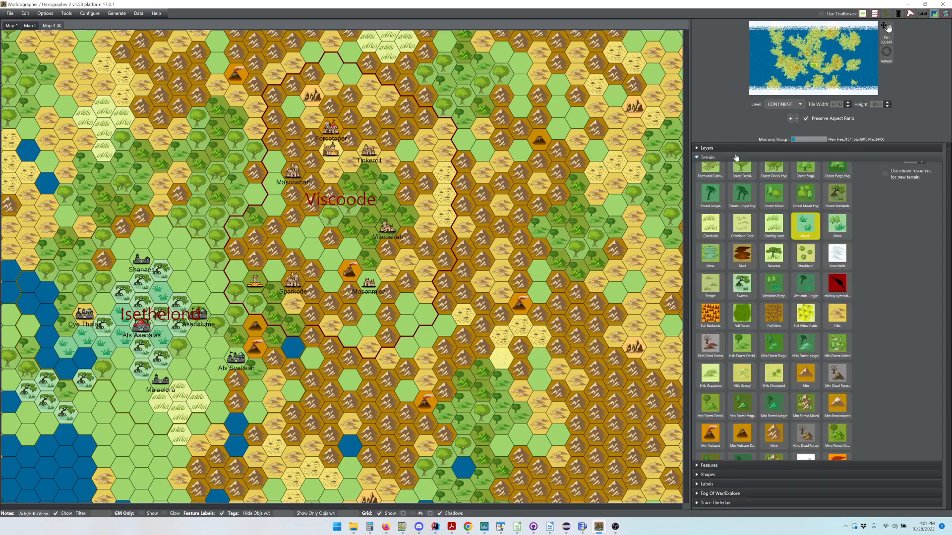
pyautogui.click(718, 168)
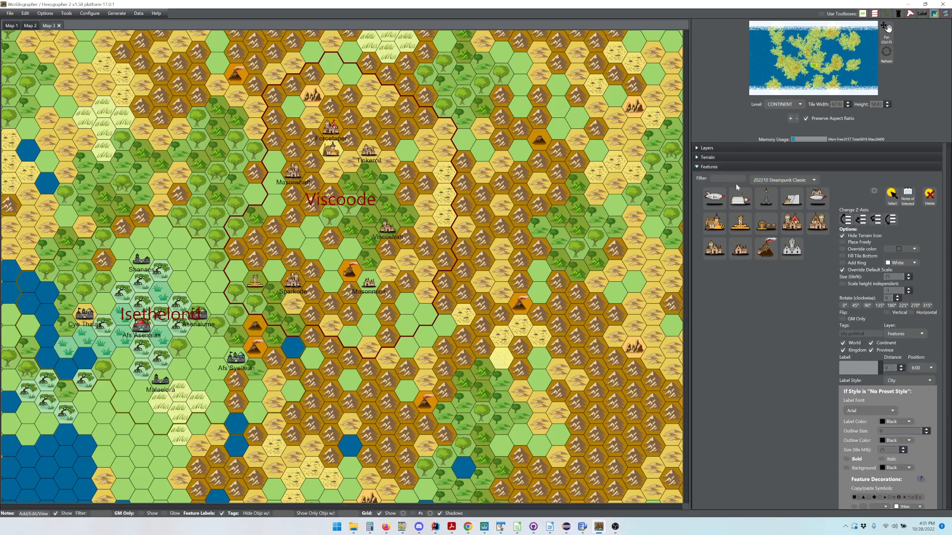
pyautogui.click(733, 193)
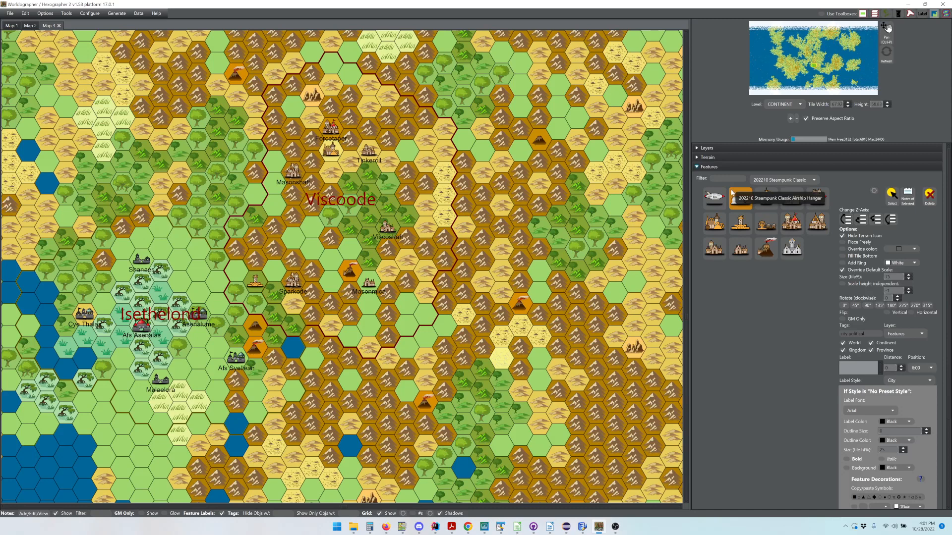
pyautogui.click(769, 182)
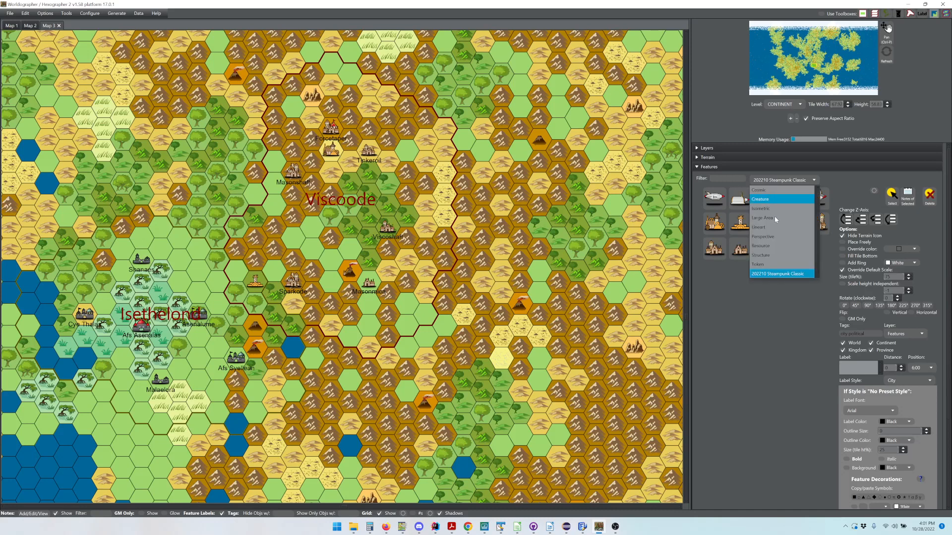
pyautogui.scroll(2, 775, 208)
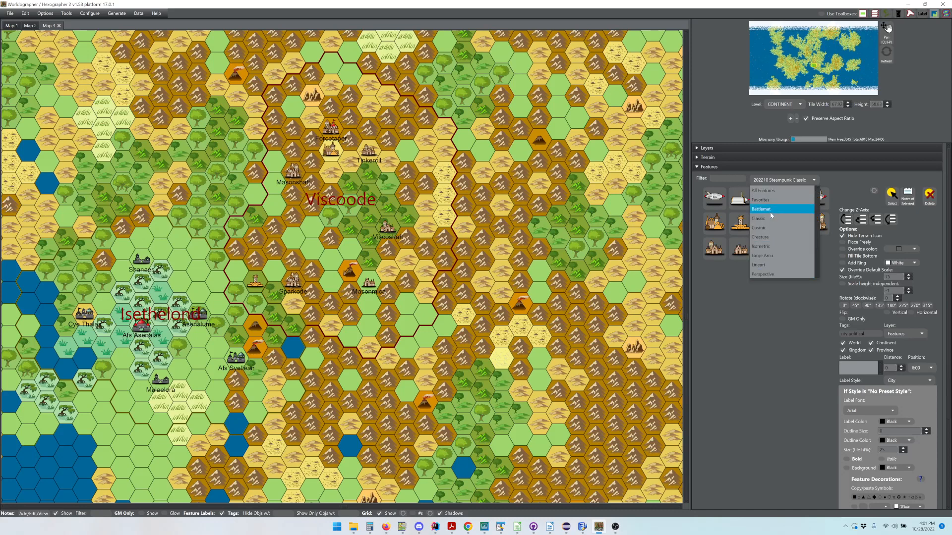
pyautogui.click(764, 219)
pyautogui.click(772, 297)
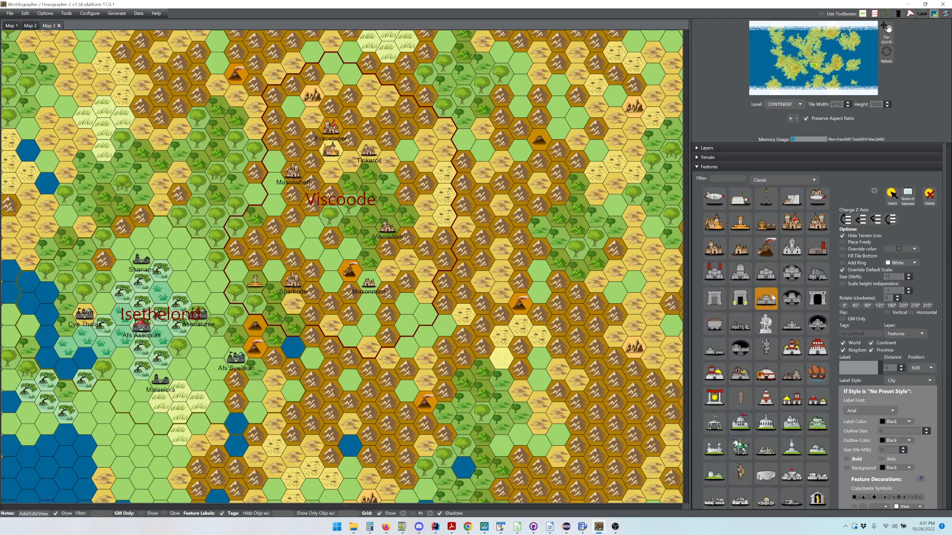
pyautogui.scroll(-1, 758, 294)
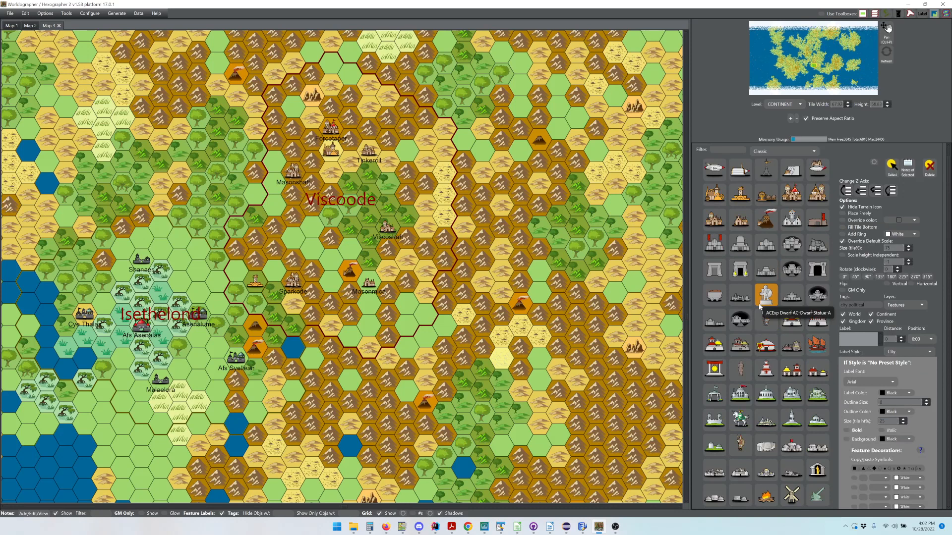
pyautogui.scroll(2, 757, 304)
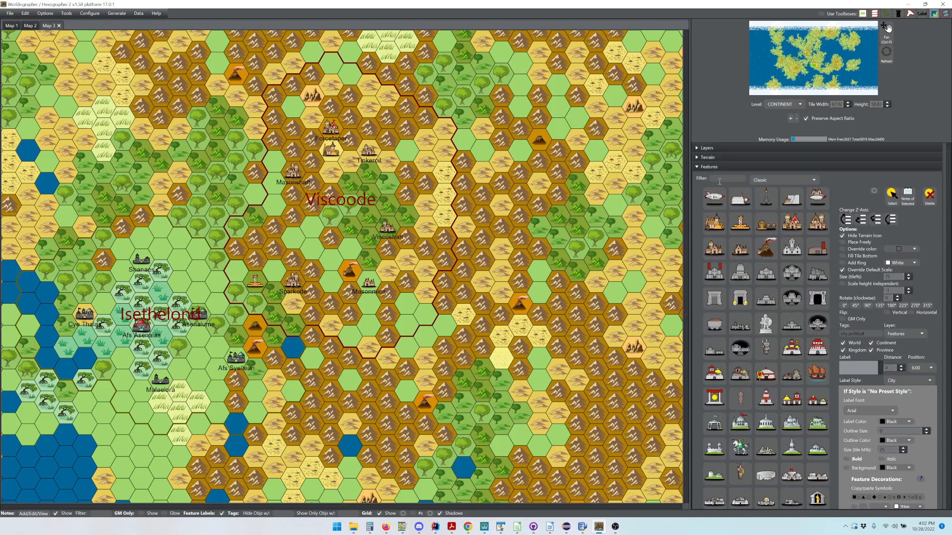
pyautogui.click(719, 182)
pyautogui.write('town')
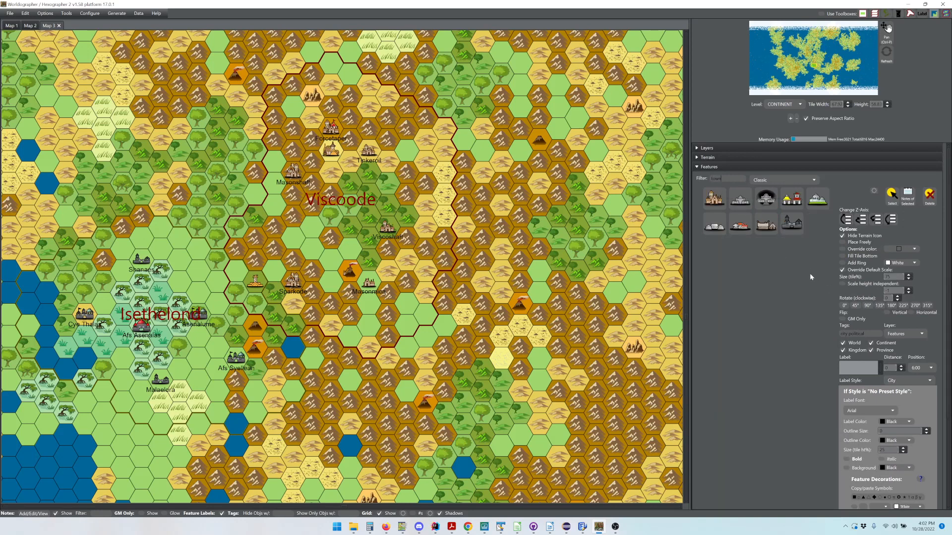
# Replace the Cye Thalas city icon with the dark grey settlement town icon on the marsh hex just south, keeping its label.
pyautogui.click(891, 194)
pyautogui.click(88, 316)
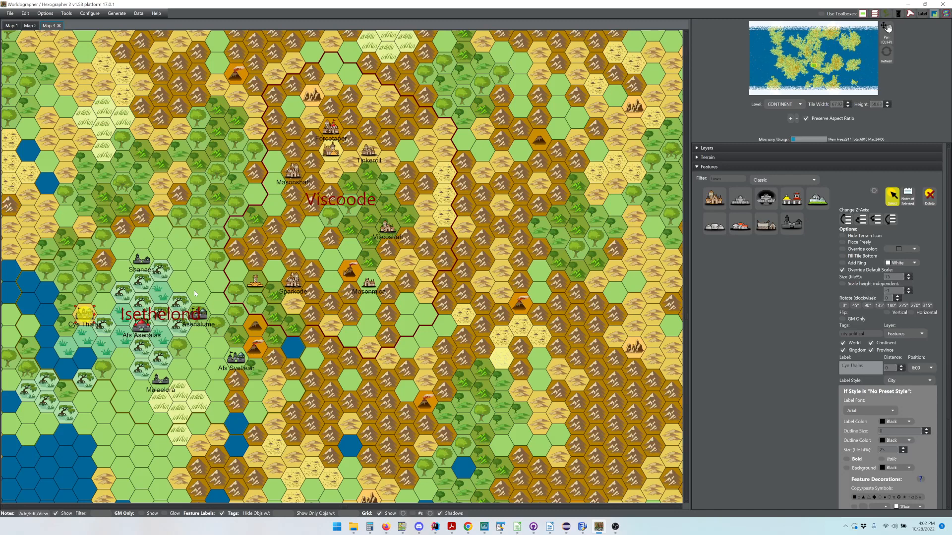
pyautogui.press('Delete')
pyautogui.click(767, 224)
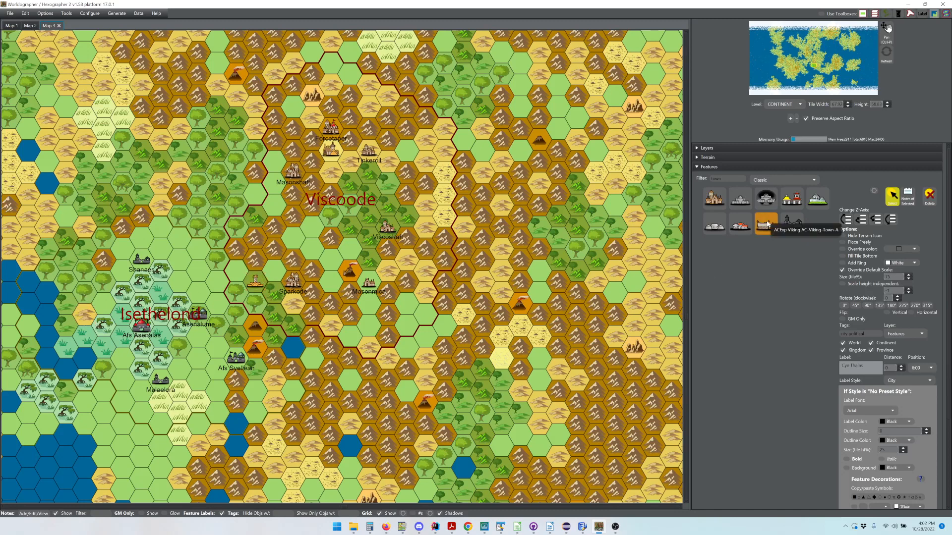
pyautogui.click(739, 227)
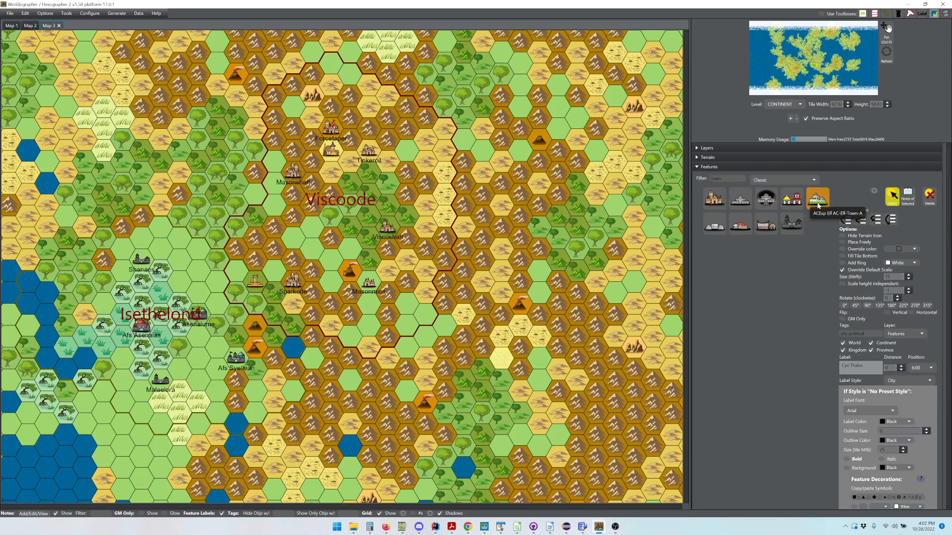
pyautogui.click(790, 225)
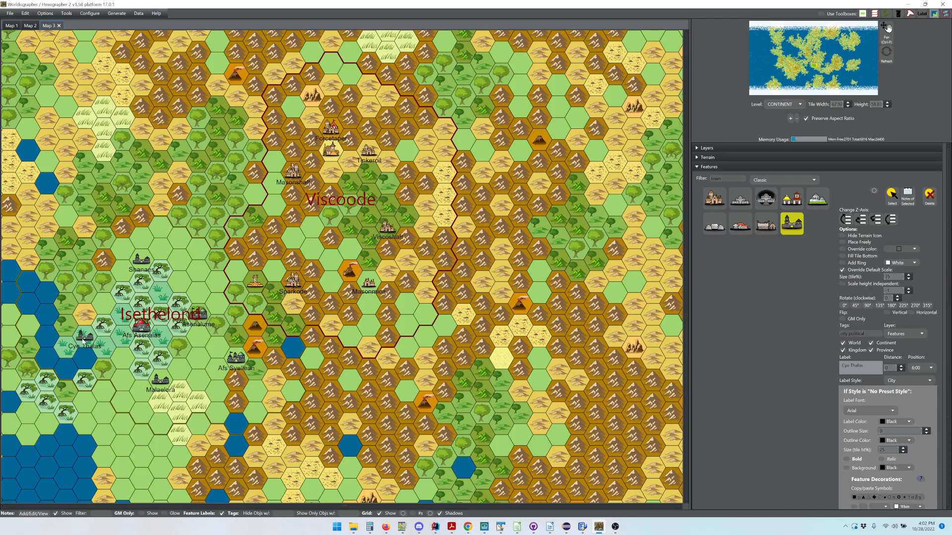
pyautogui.click(84, 342)
# Filter the features by "village" and replace Afs Syellean's city icon with a labeled Settlement Village in the swamp southeast of Isethelond's capital.
pyautogui.click(888, 197)
pyautogui.doubleClick(703, 180)
pyautogui.write('village')
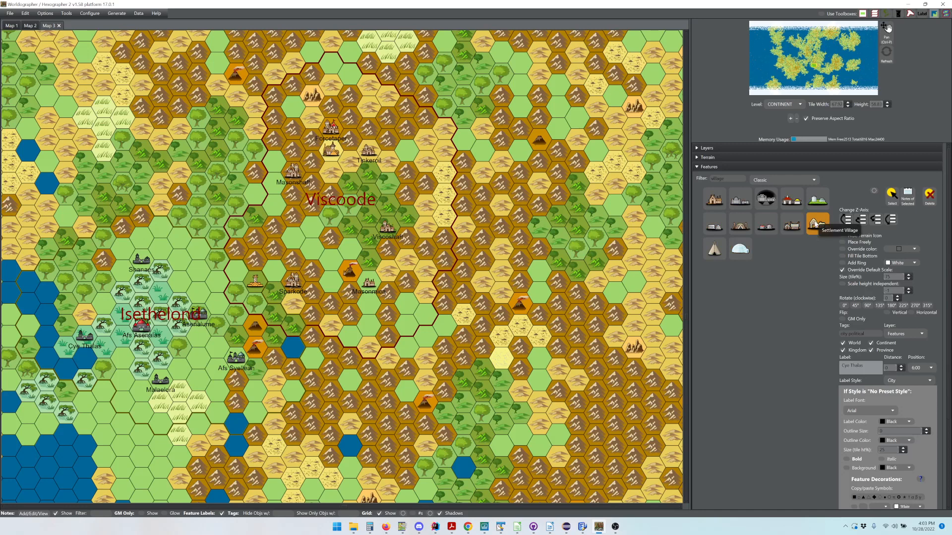
pyautogui.click(892, 195)
pyautogui.click(239, 361)
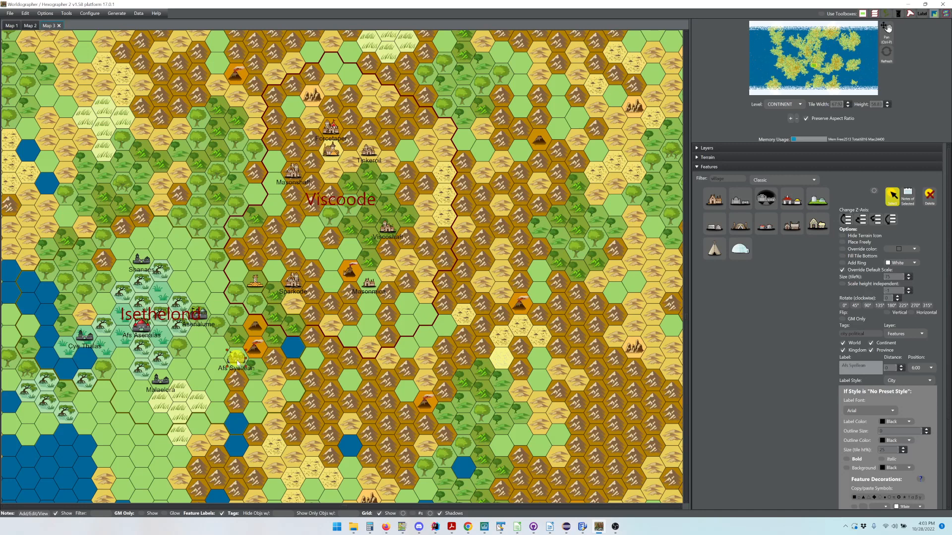
pyautogui.press('Delete')
pyautogui.click(816, 224)
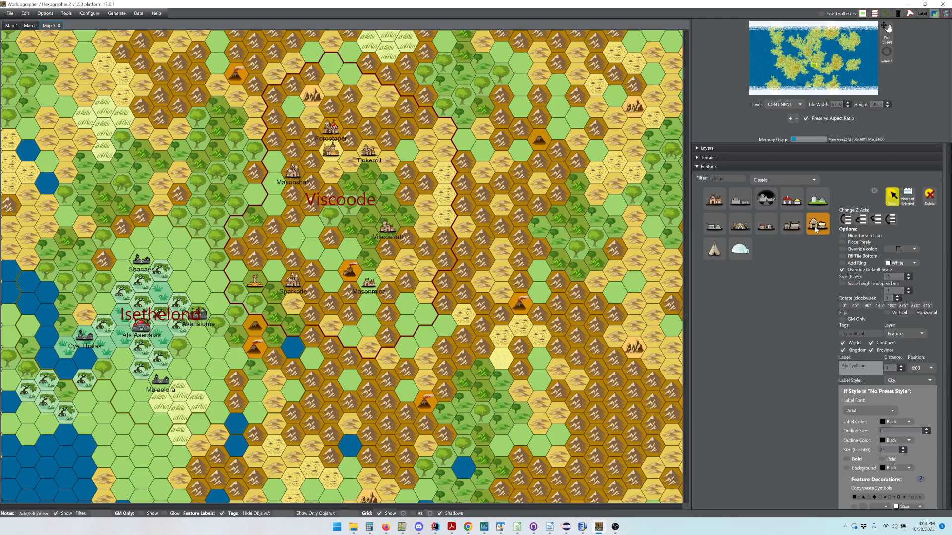
pyautogui.click(255, 347)
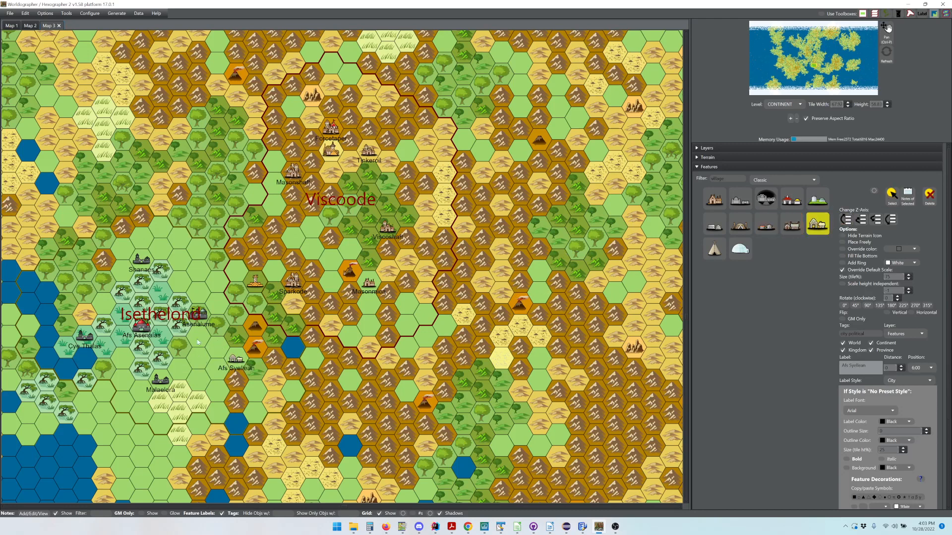
pyautogui.click(188, 343)
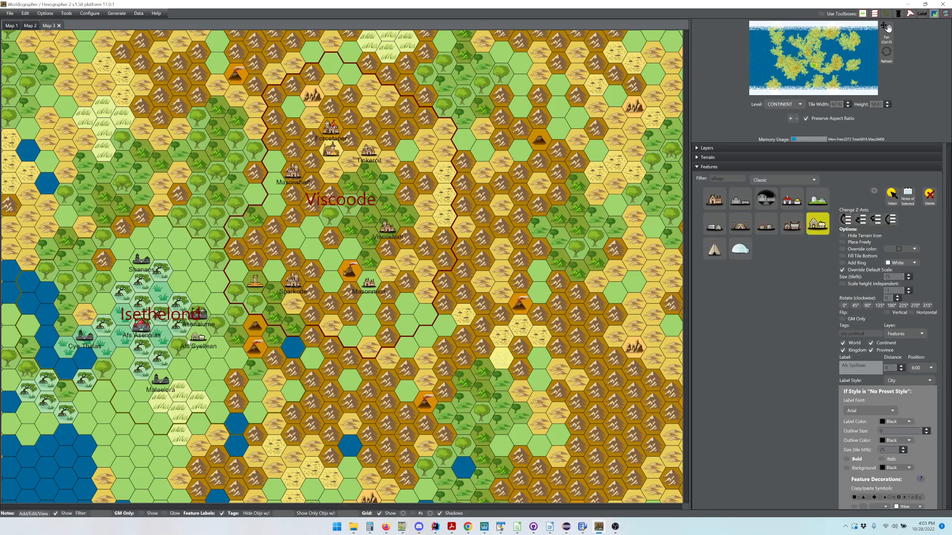
pyautogui.click(182, 346)
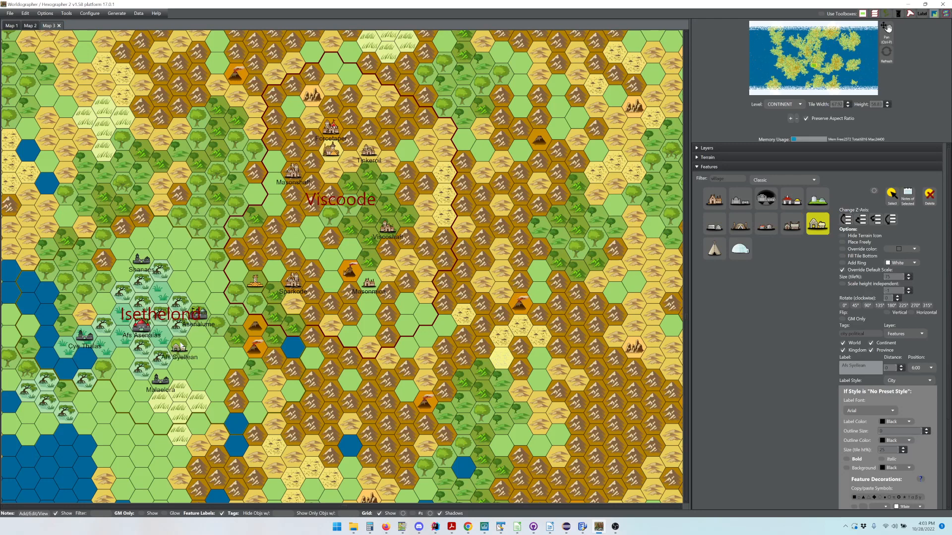
# Move the Afs Syellean village one hex southwest, onto the swamp hex just southeast of Afs Asenalas.
pyautogui.click(184, 336)
pyautogui.click(162, 360)
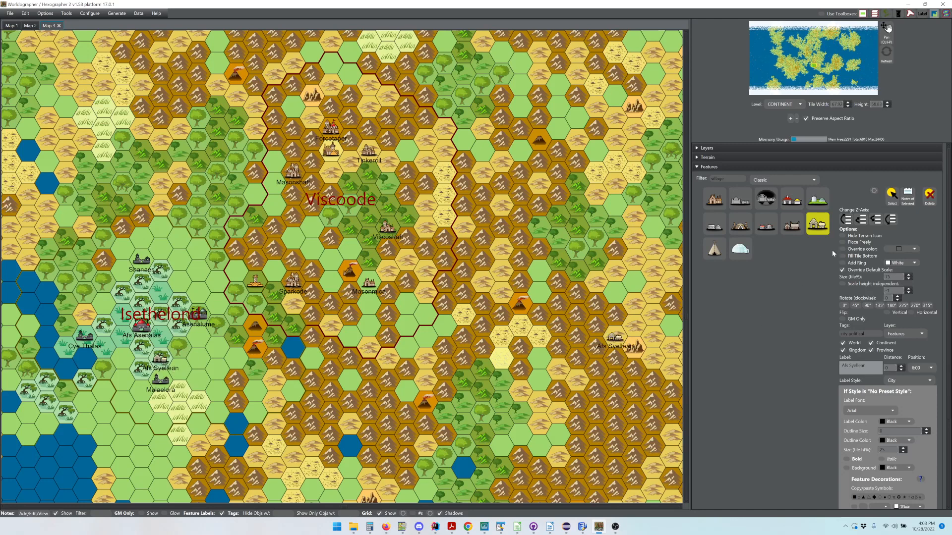
# Replace Malaelora's city icon with a labeled Settlement Village at the marsh edge southeast of Cye Thalas.
pyautogui.click(891, 196)
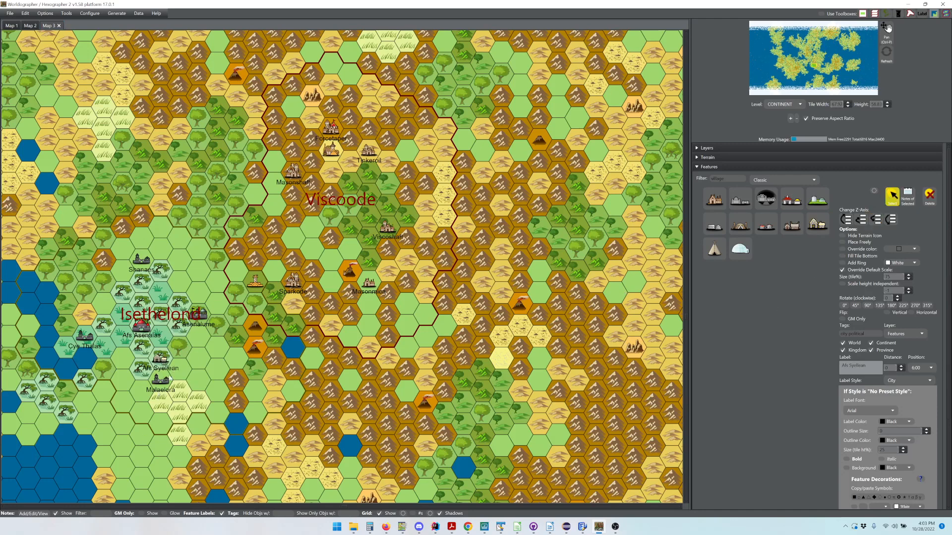
pyautogui.click(162, 383)
pyautogui.press('Delete')
pyautogui.click(814, 222)
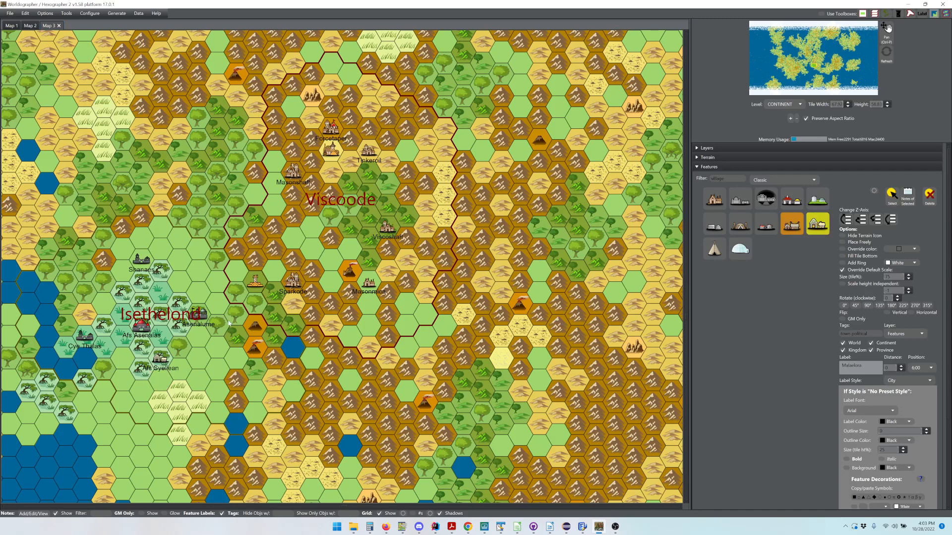
pyautogui.click(108, 381)
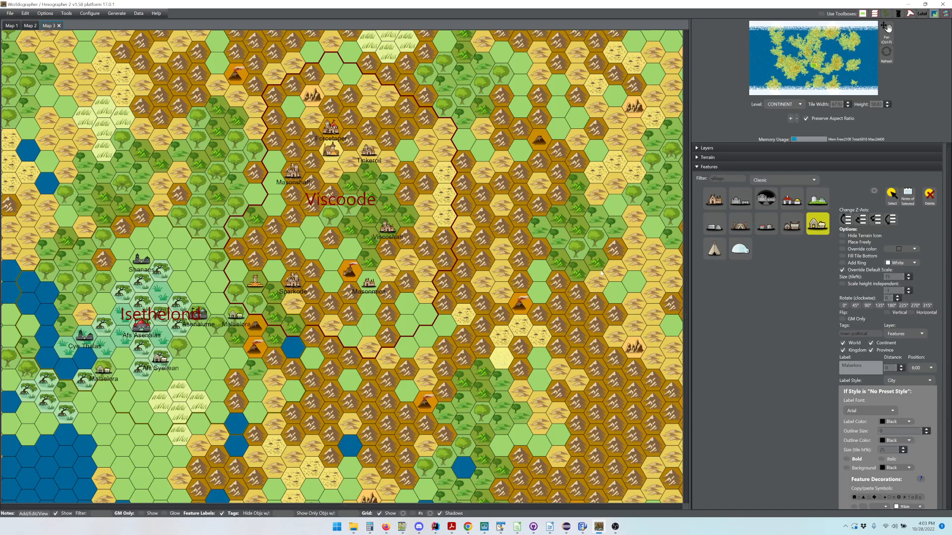
# Shift the Isethelond label east and replace Asenalume's city icon with a labeled Settlement Village on the swamp hex east of Afs Asenalas.
pyautogui.click(892, 193)
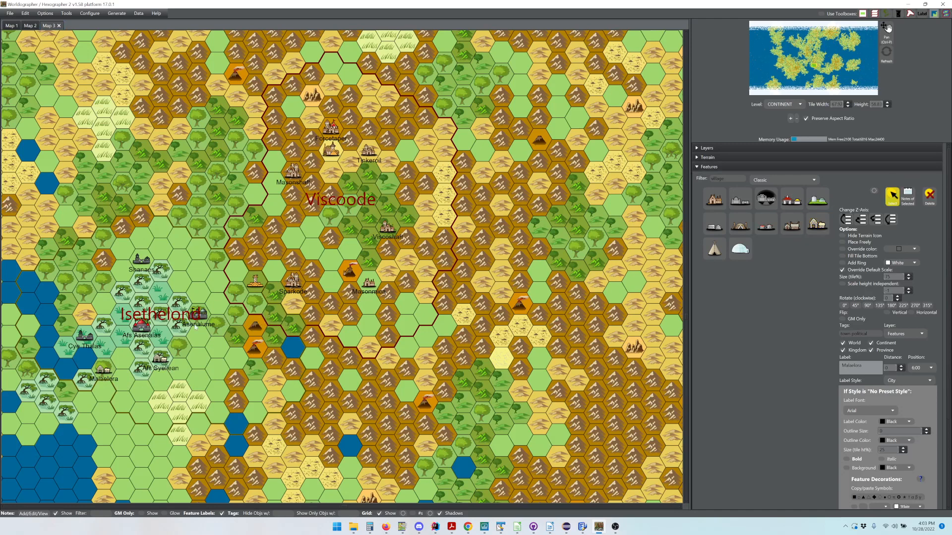
pyautogui.moveTo(198, 314); pyautogui.dragTo(201, 314)
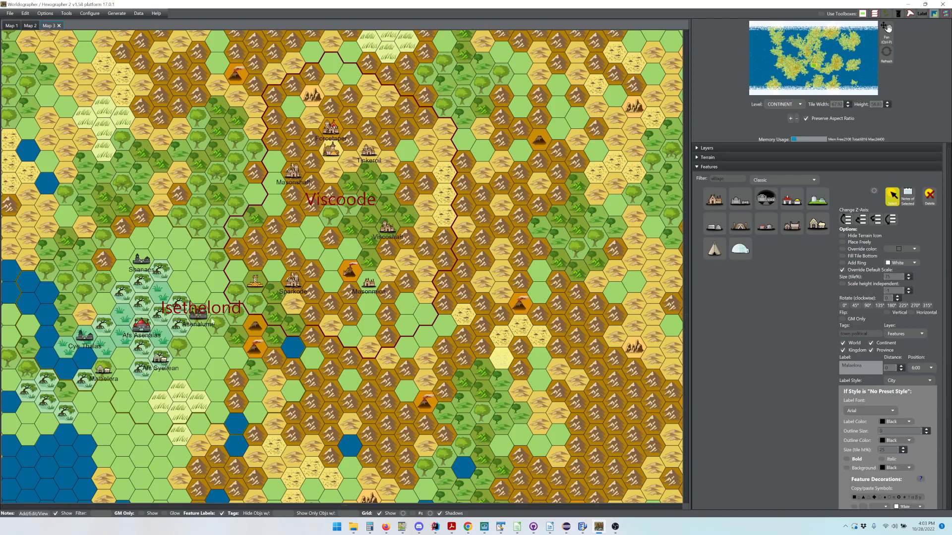
pyautogui.click(194, 315)
pyautogui.press('Delete')
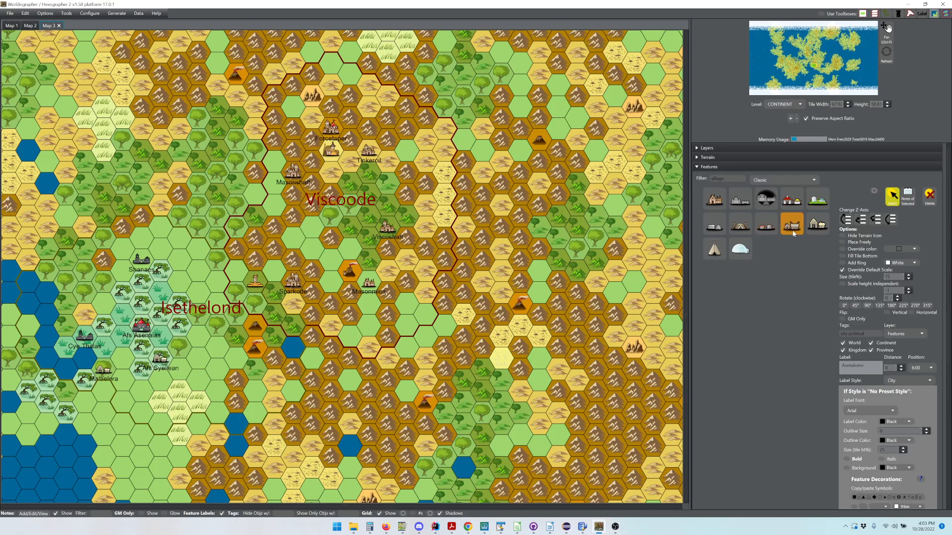
pyautogui.click(817, 224)
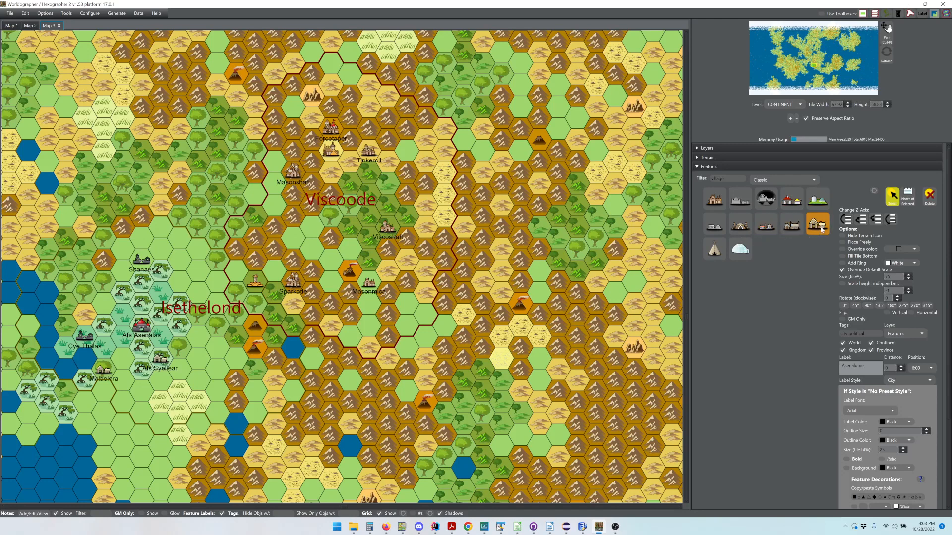
pyautogui.click(197, 323)
pyautogui.hotkey('ctrl', 'z')
pyautogui.click(195, 332)
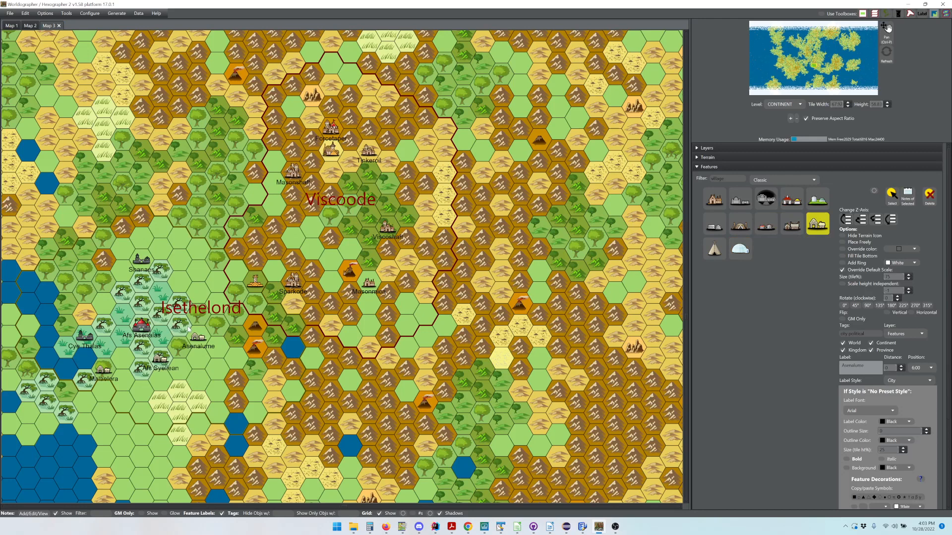
pyautogui.hotkey('ctrl', 'z')
pyautogui.click(181, 326)
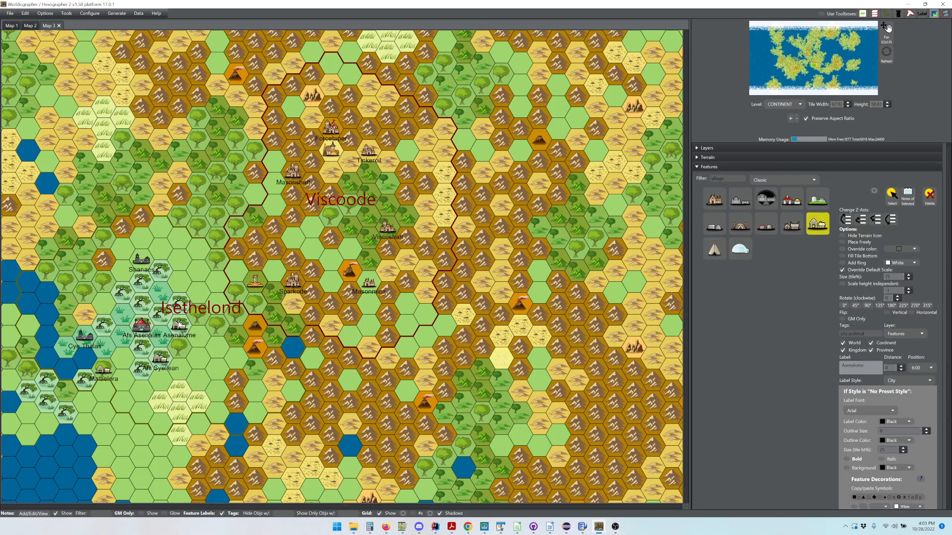
pyautogui.click(365, 301)
pyautogui.hotkey('ctrl', 'z')
pyautogui.click(291, 382)
pyautogui.hotkey('ctrl', 'z')
pyautogui.click(306, 349)
pyautogui.hotkey('ctrl', 'z')
pyautogui.click(306, 336)
pyautogui.hotkey('ctrl', 'z')
pyautogui.click(279, 303)
pyautogui.hotkey('ctrl', 'z')
pyautogui.click(895, 203)
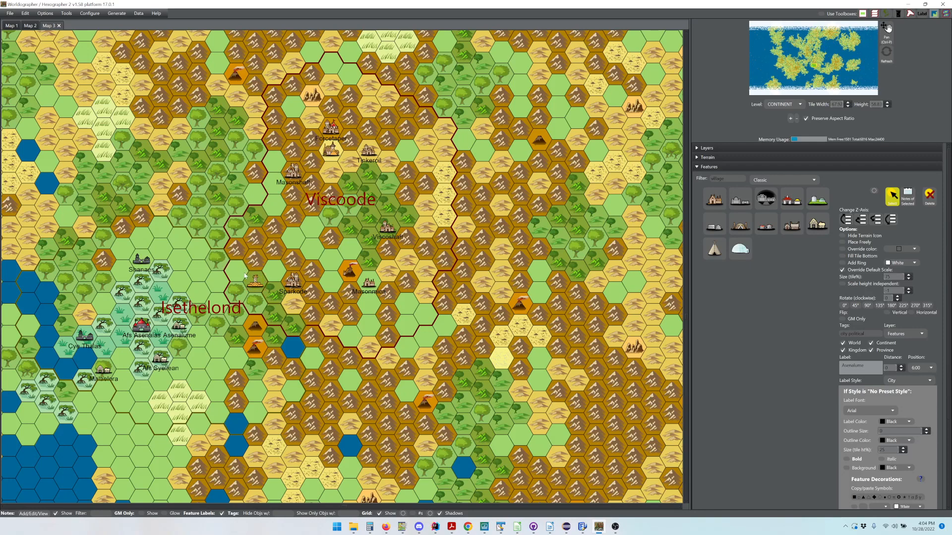
# Move the Isethelond nation label west so it sits over the swamp between Shanaes and Afs Asenalas, and deselect it.
pyautogui.scroll(3, 245, 276)
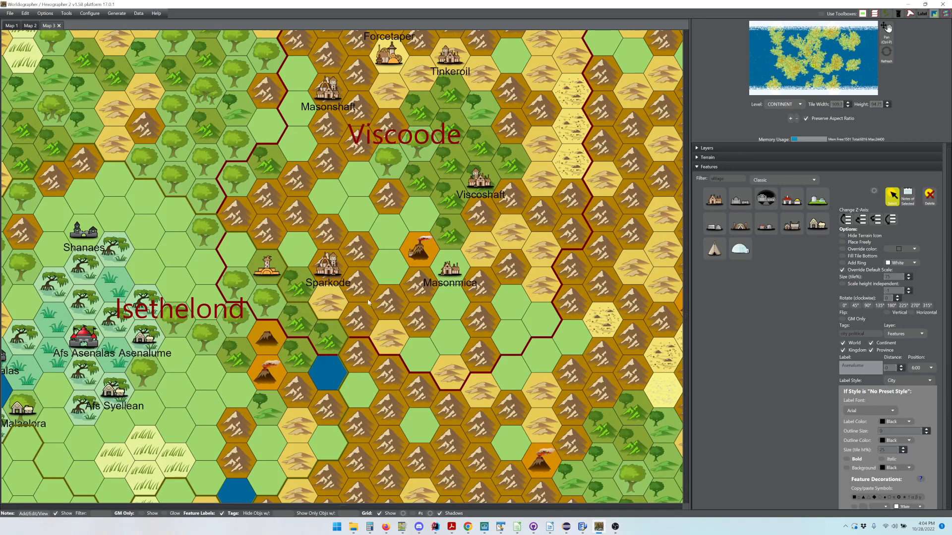
pyautogui.scroll(-3, 369, 303)
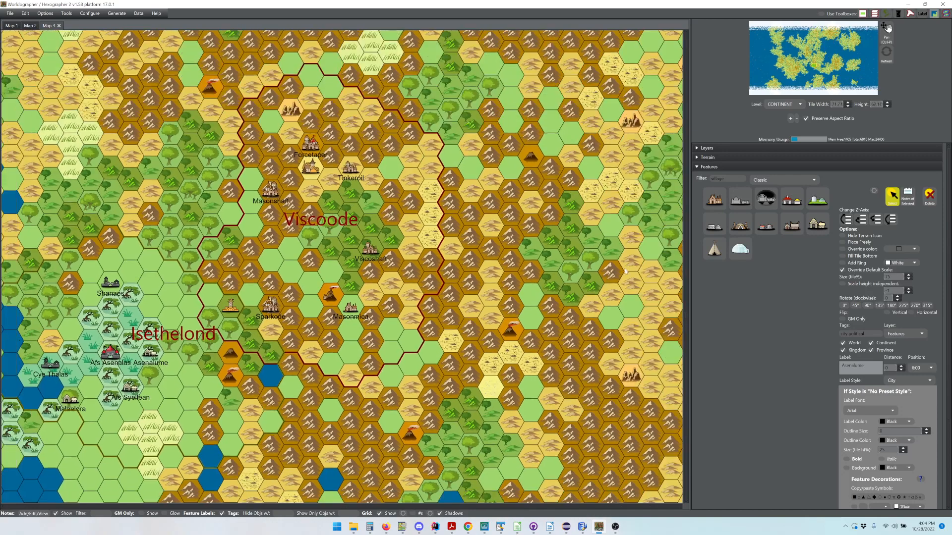
pyautogui.click(798, 167)
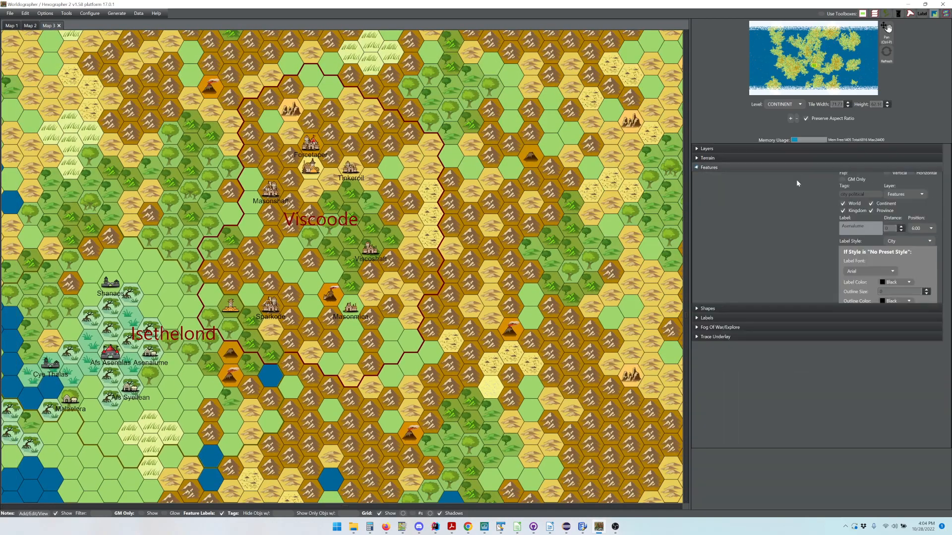
pyautogui.click(757, 189)
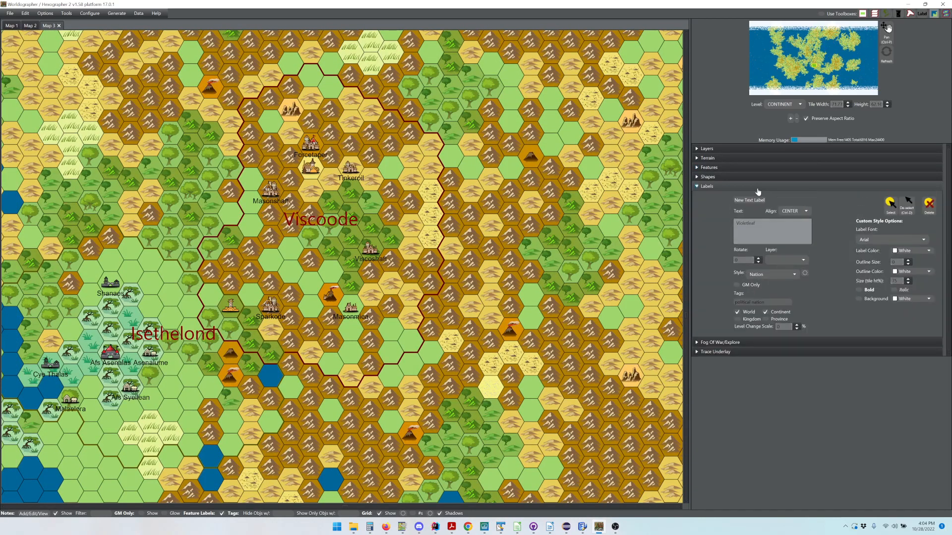
pyautogui.click(890, 214)
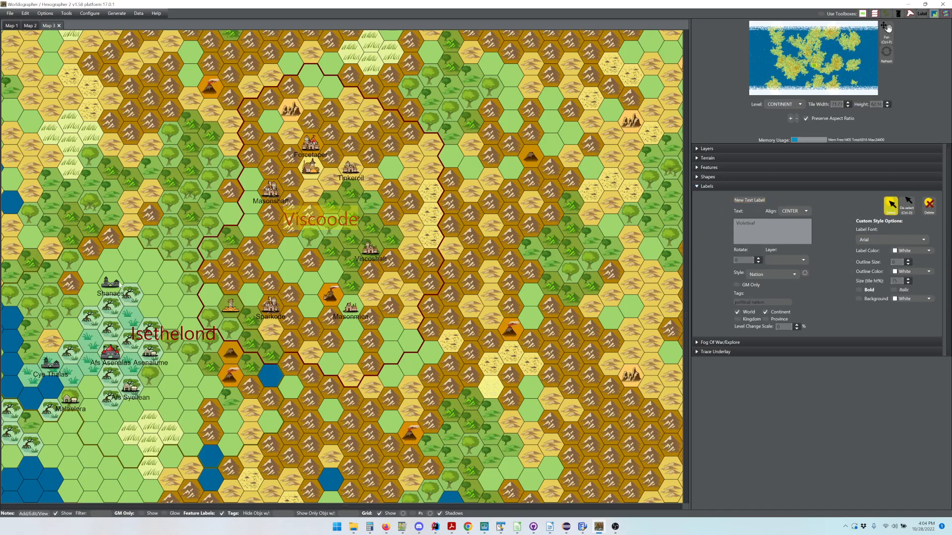
pyautogui.click(165, 339)
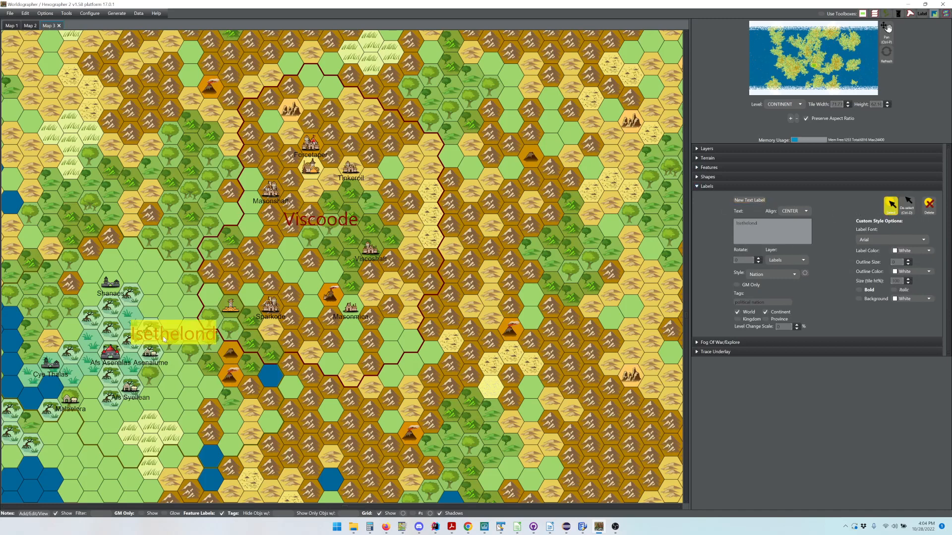
pyautogui.moveTo(165, 339); pyautogui.dragTo(122, 336)
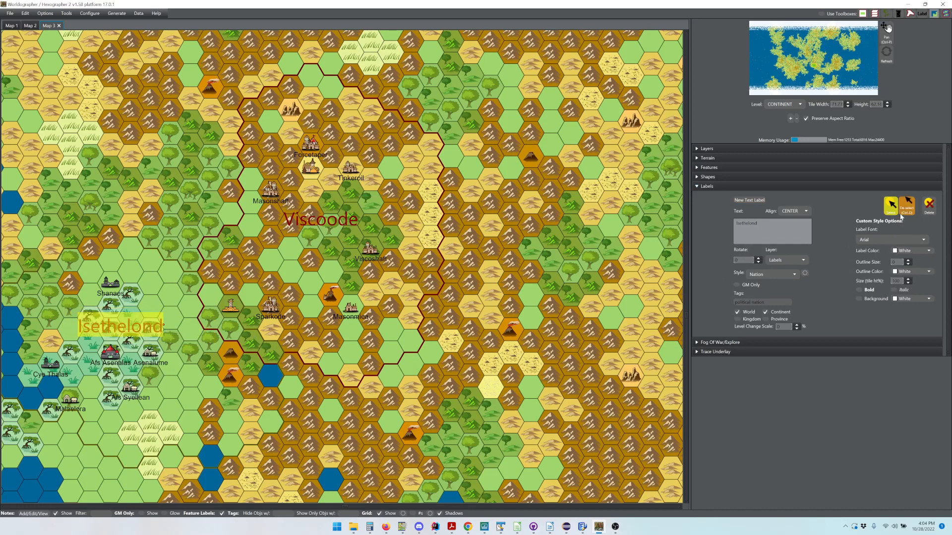
pyautogui.click(900, 216)
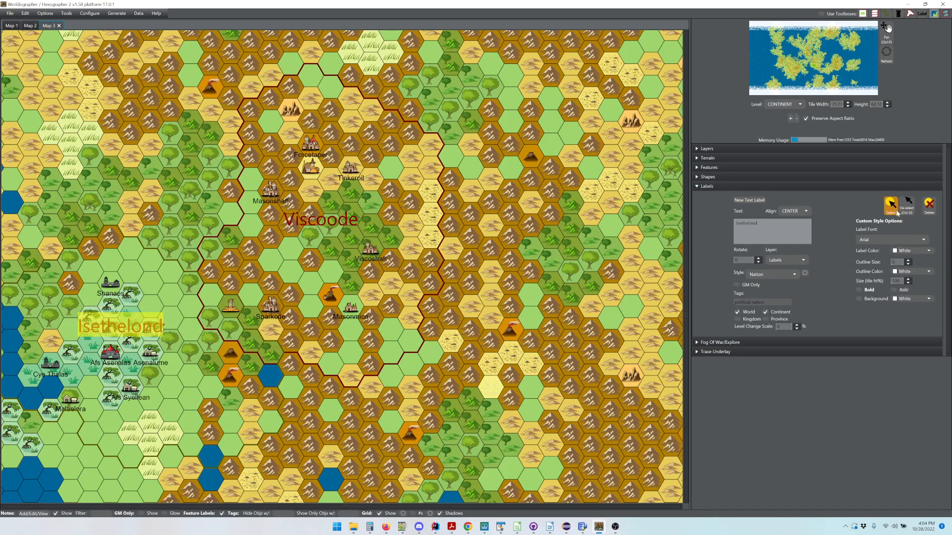
# Open the note of the northern Viscoode city Forcetaper and title it "Forcetaper".
pyautogui.click(750, 168)
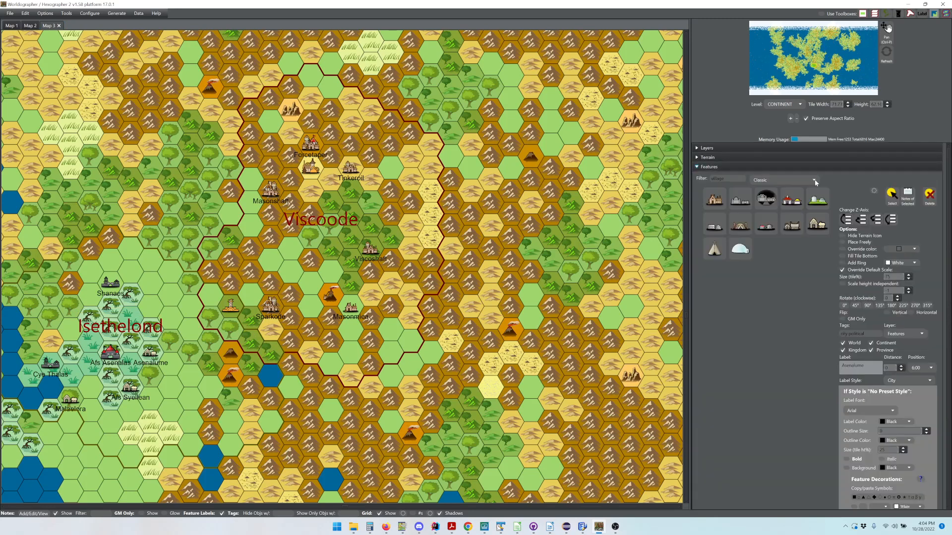
pyautogui.click(899, 195)
pyautogui.click(311, 144)
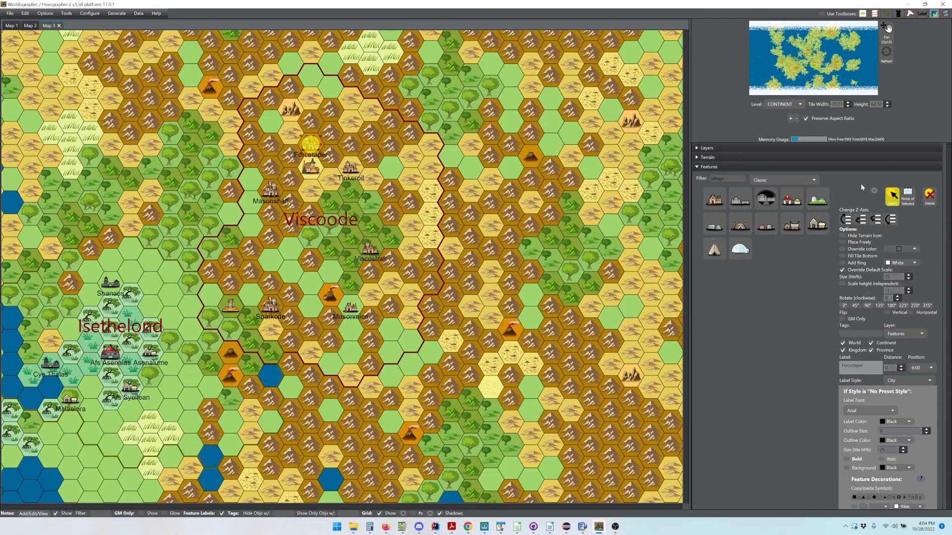
pyautogui.click(907, 199)
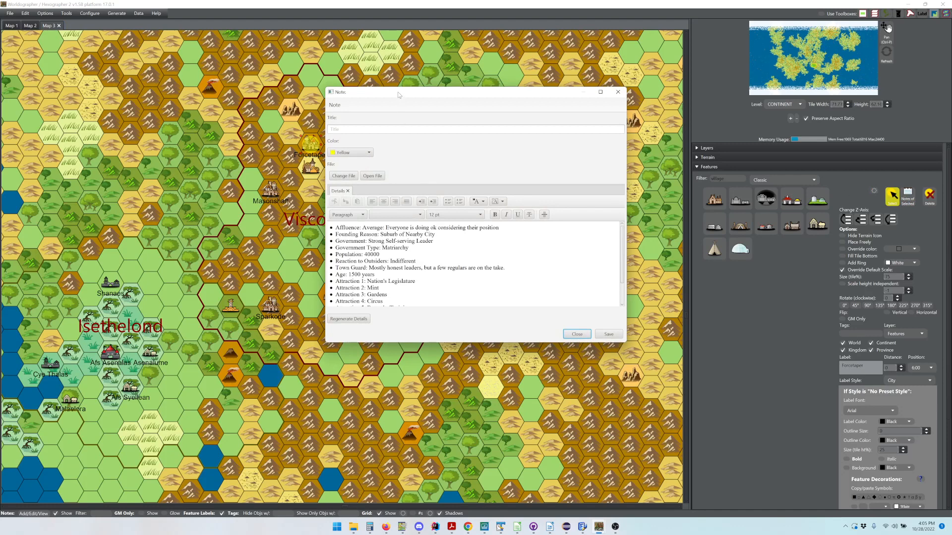
pyautogui.moveTo(399, 95); pyautogui.dragTo(511, 103)
pyautogui.click(472, 134)
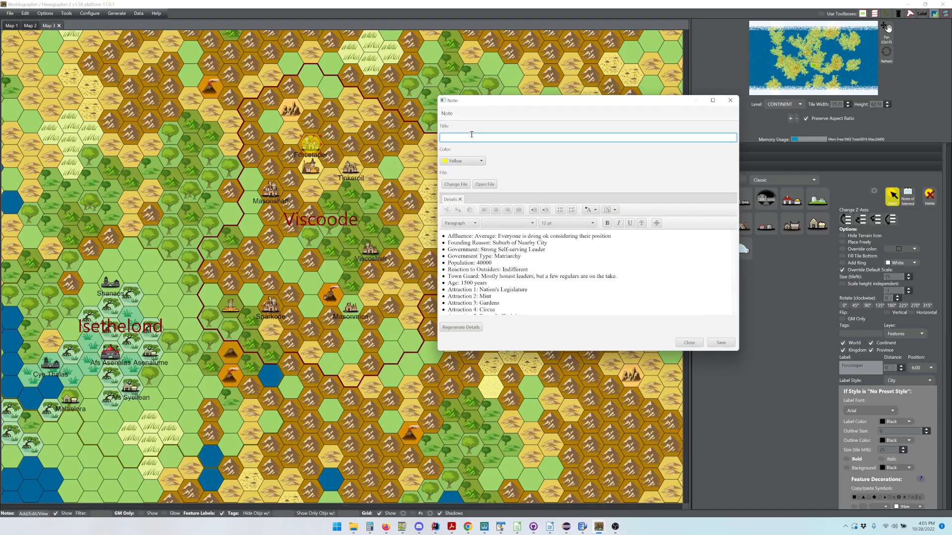
pyautogui.write('Forcetaper')
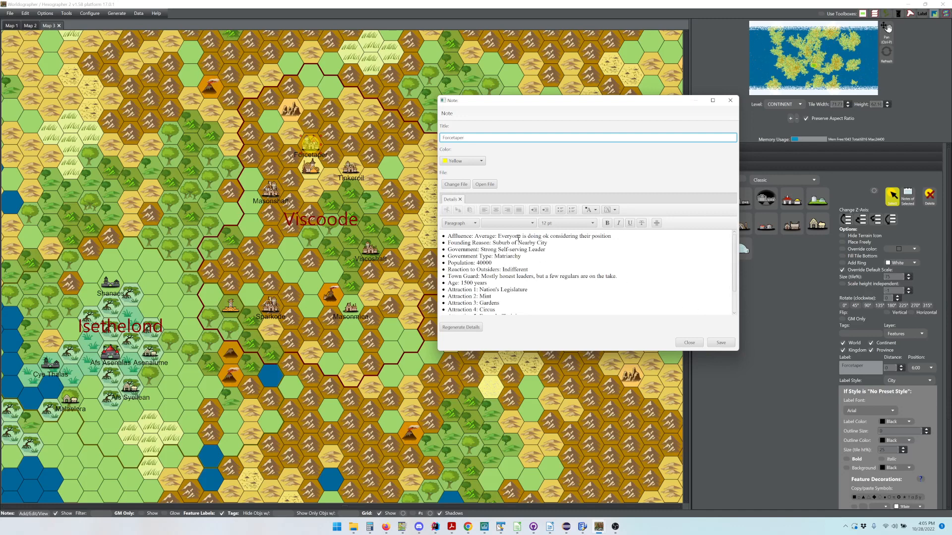
# Review the generated details in Forcetaper's note, including all its attractions, and save the note.
pyautogui.click(514, 247)
pyautogui.scroll(-2, 556, 260)
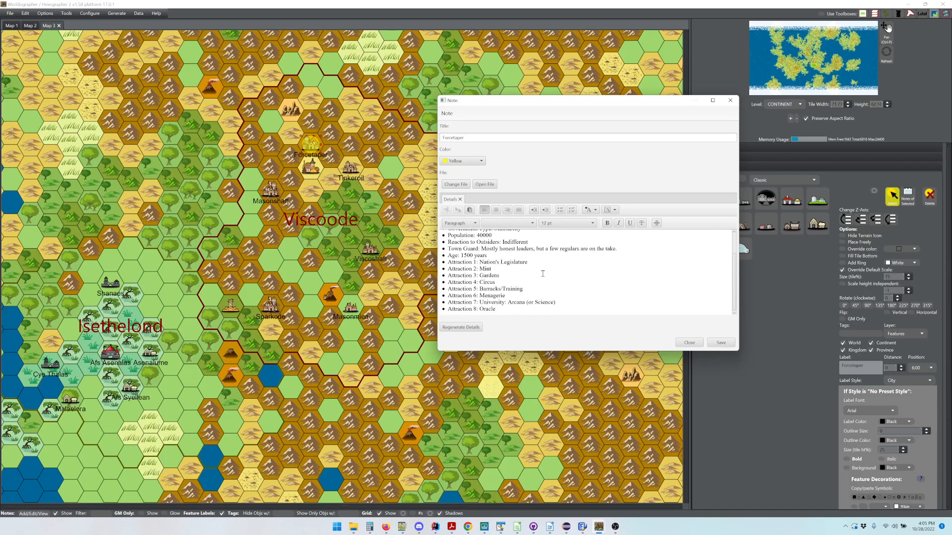
pyautogui.scroll(2, 570, 284)
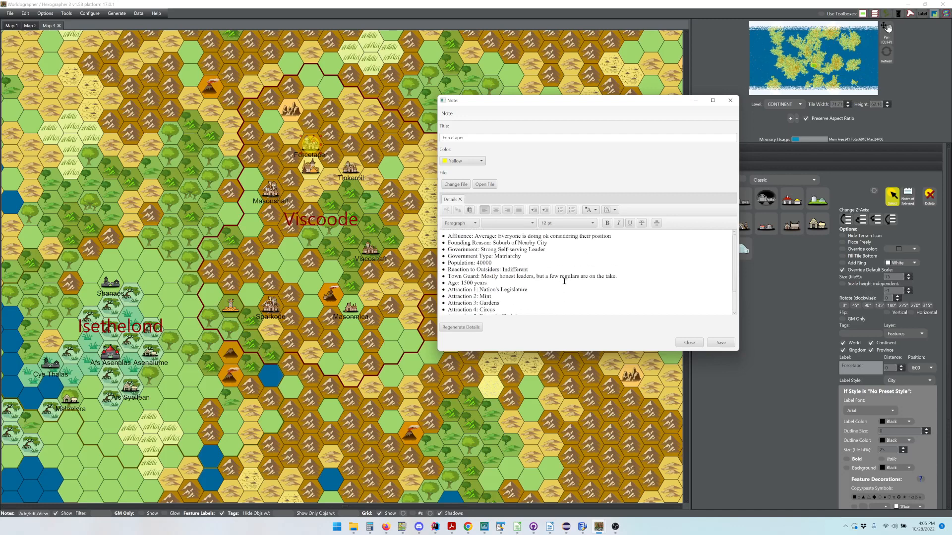
pyautogui.scroll(-2, 554, 273)
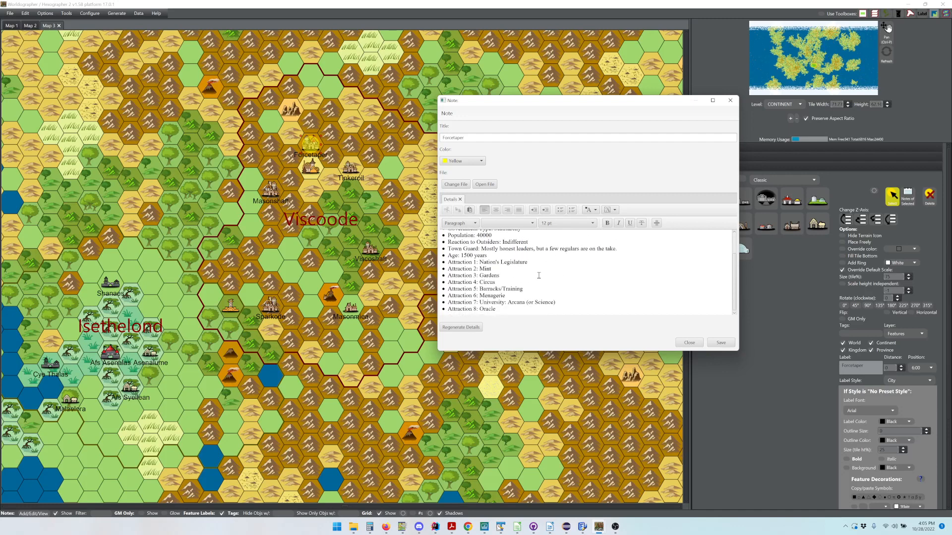
pyautogui.scroll(2, 540, 274)
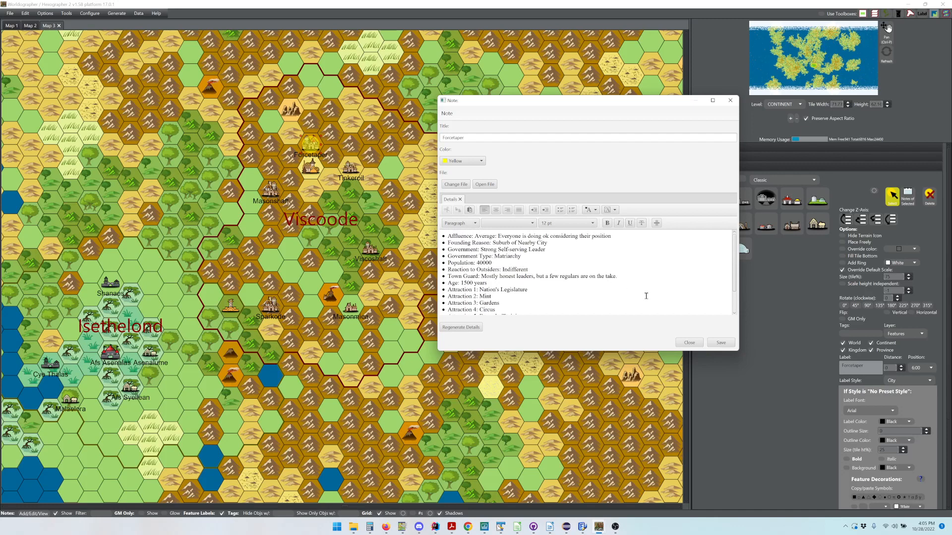
pyautogui.click(729, 342)
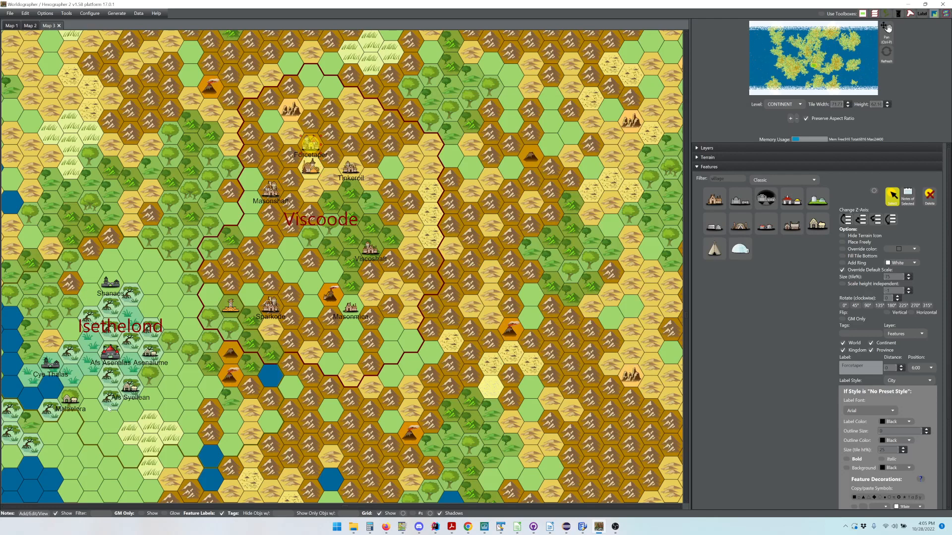
# Open the note of the Sparkode city in southwestern Viscoode, title it "Sparkode" and save it.
pyautogui.click(25, 514)
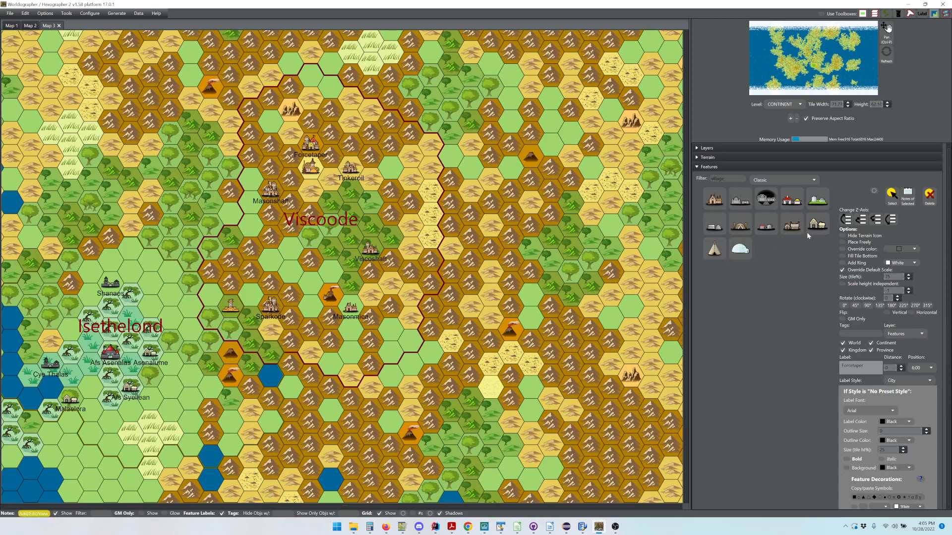
pyautogui.click(891, 197)
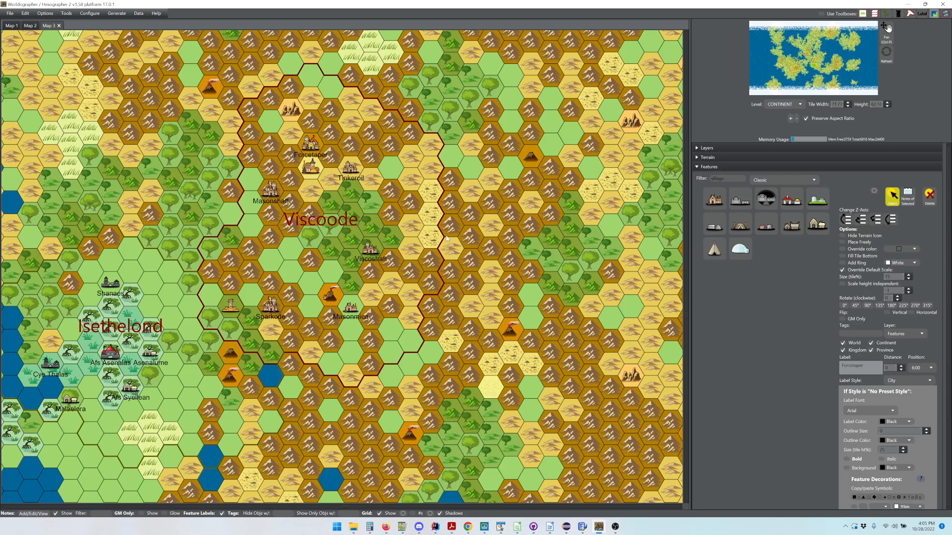
pyautogui.click(268, 308)
pyautogui.click(909, 198)
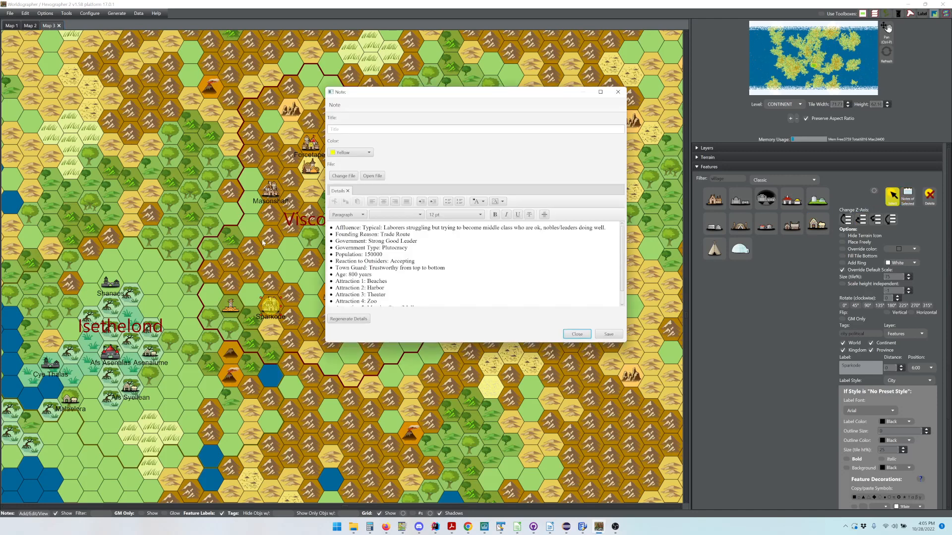
pyautogui.click(376, 127)
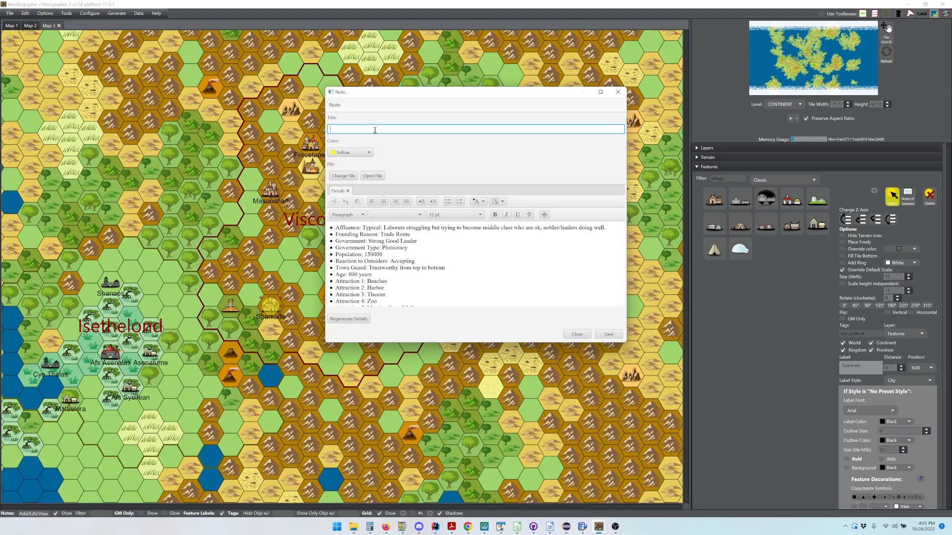
pyautogui.write('Sparkode')
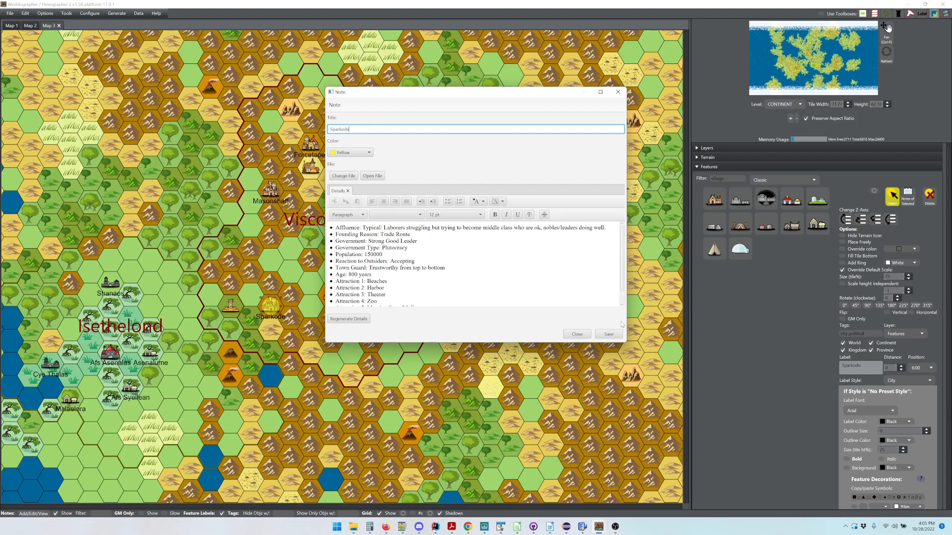
pyautogui.click(608, 335)
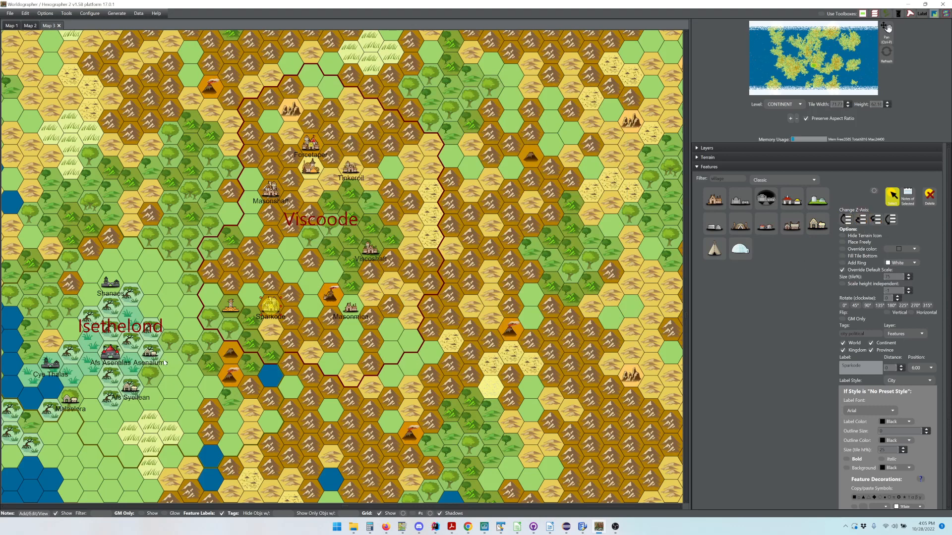
# Open the note of the Isethelond village Asenalume, title it "Asenalume" and save it.
pyautogui.click(151, 353)
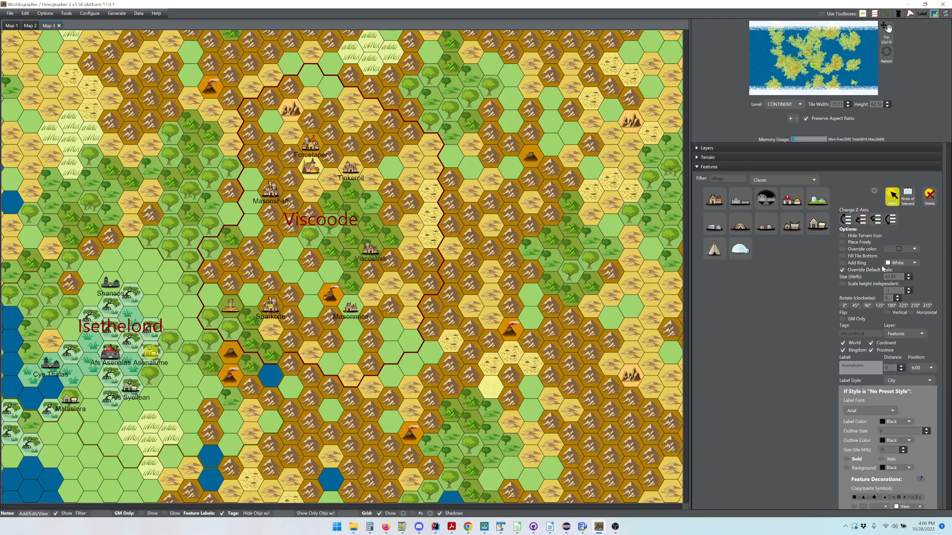
pyautogui.click(905, 200)
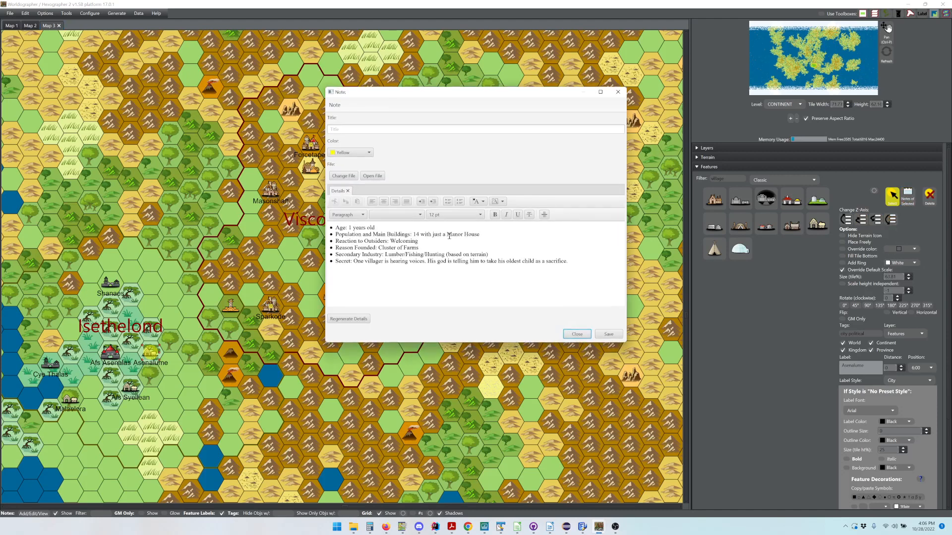
pyautogui.click(353, 128)
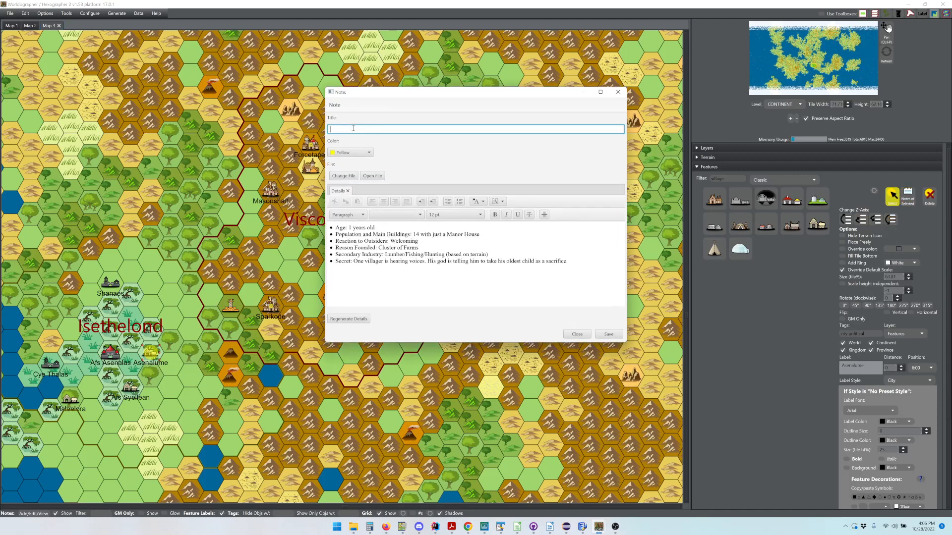
pyautogui.write('Asenalume')
pyautogui.click(605, 335)
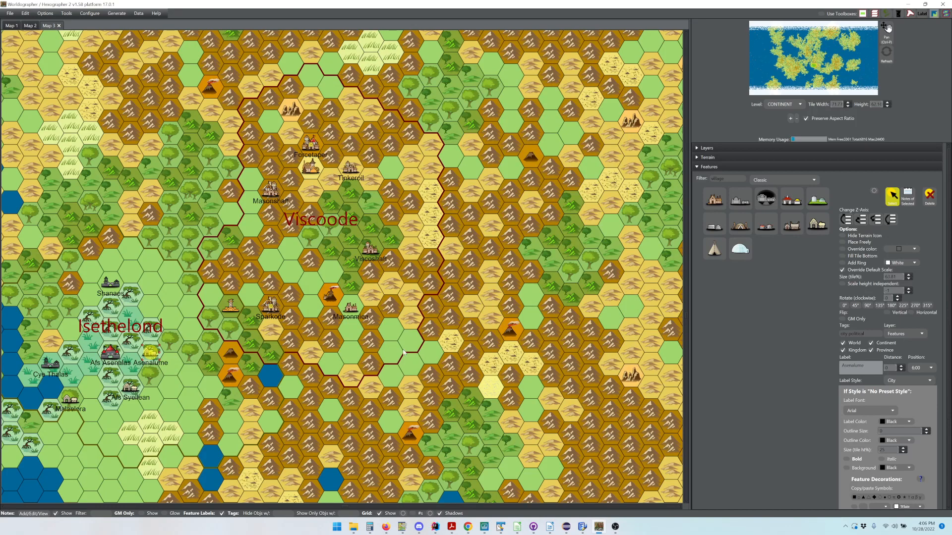
# Generate major random hex crawl details on the hex at Viscoode's western border, west of Sparkode, and save the resulting note.
pyautogui.rightClick(188, 307)
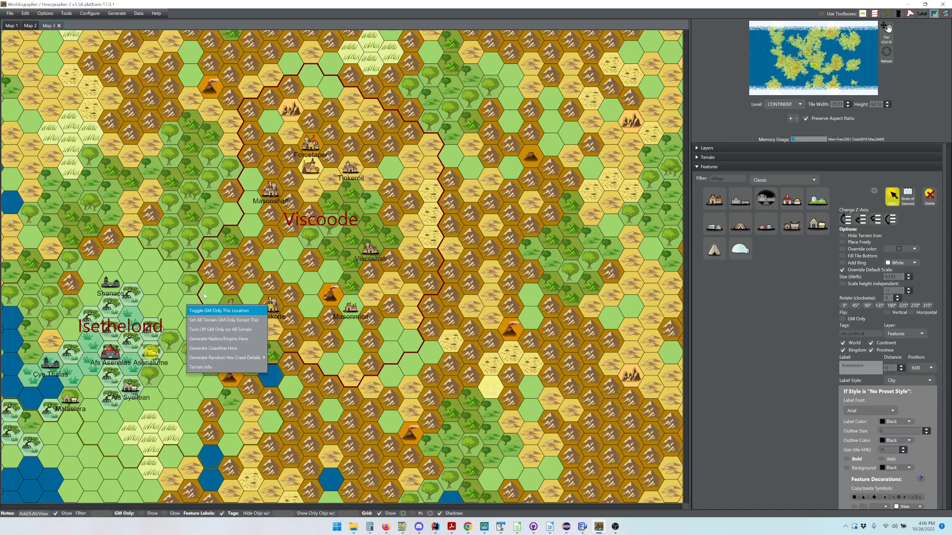
pyautogui.rightClick(204, 296)
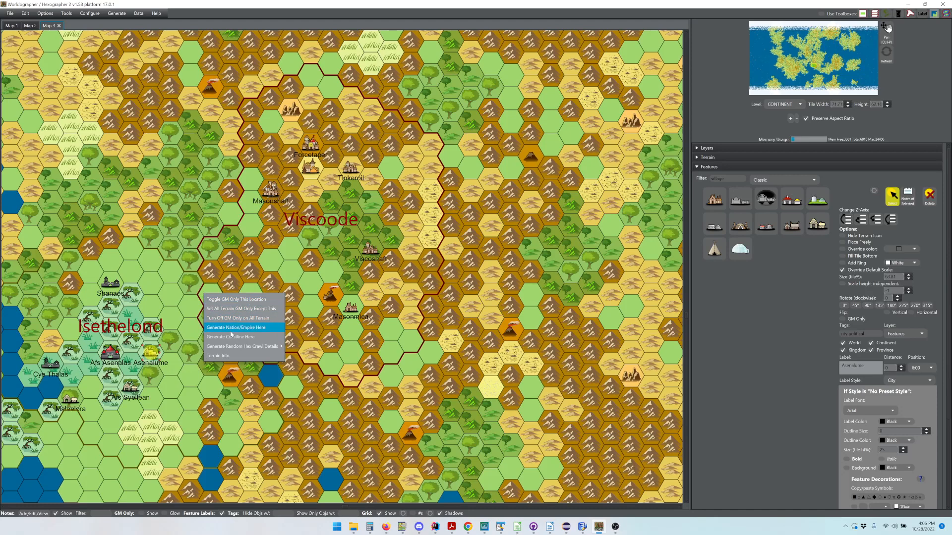
pyautogui.moveTo(229, 347)
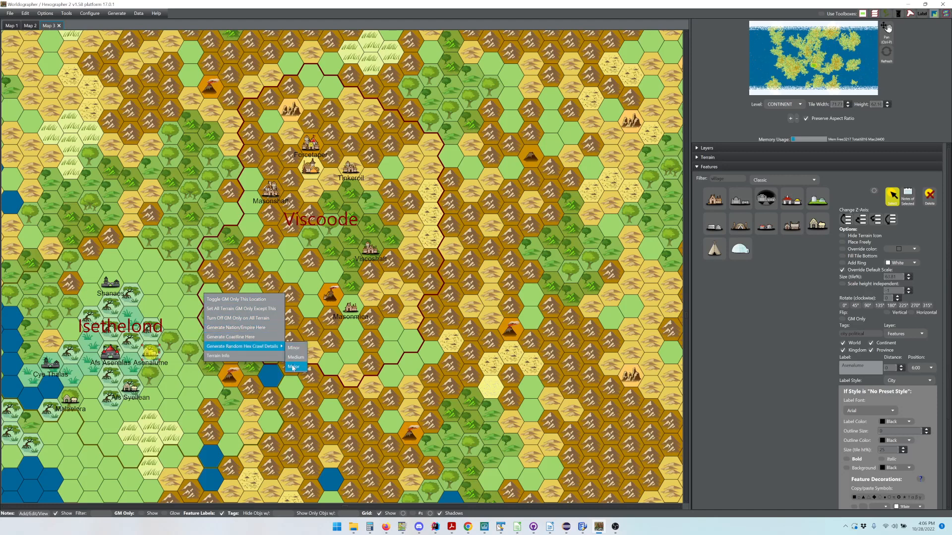
pyautogui.click(292, 367)
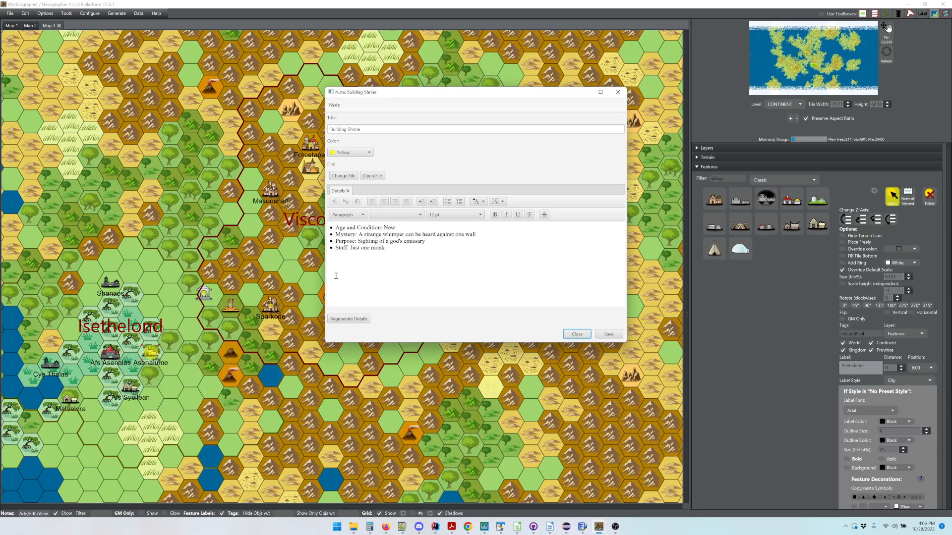
pyautogui.click(600, 336)
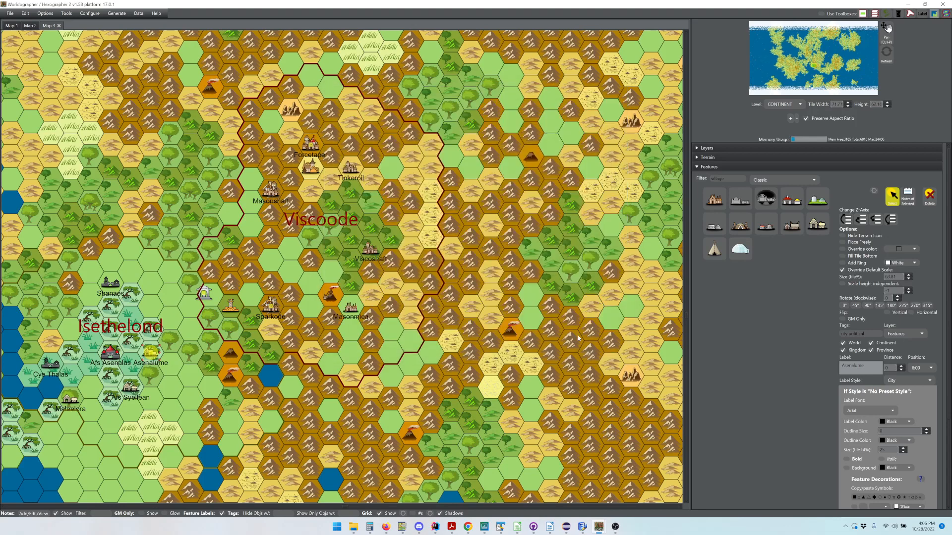
# Delete the generated shrine from the hex on Viscoode's western border.
pyautogui.click(204, 296)
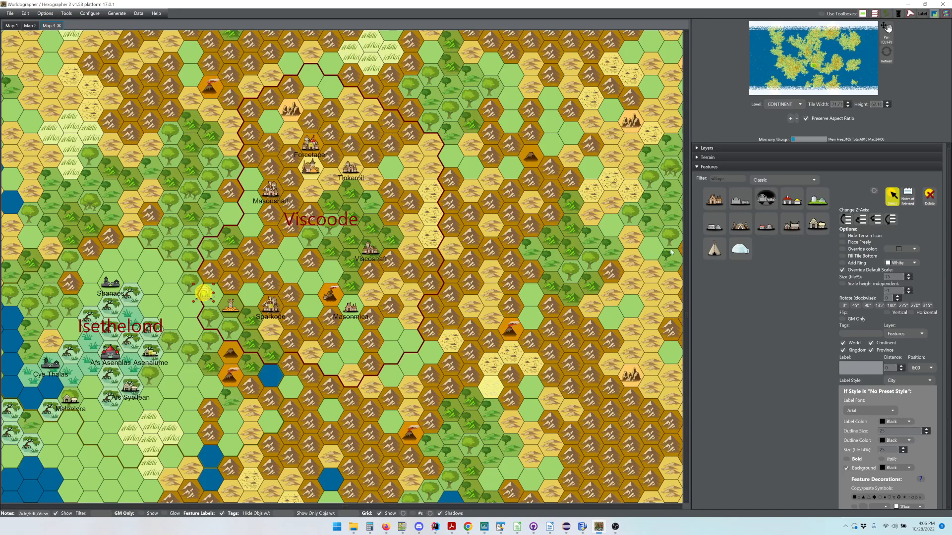
pyautogui.click(925, 204)
pyautogui.click(229, 306)
pyautogui.click(212, 306)
# Generate minor random hex crawl details just inside Viscoode's western border, northwest of Sparkode, and close the note.
pyautogui.rightClick(217, 297)
pyautogui.moveTo(234, 349)
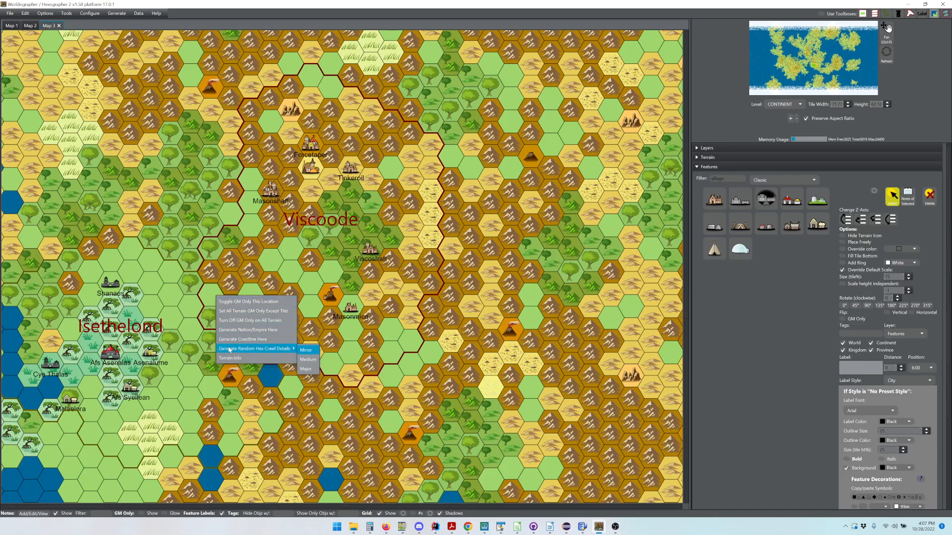
pyautogui.click(306, 351)
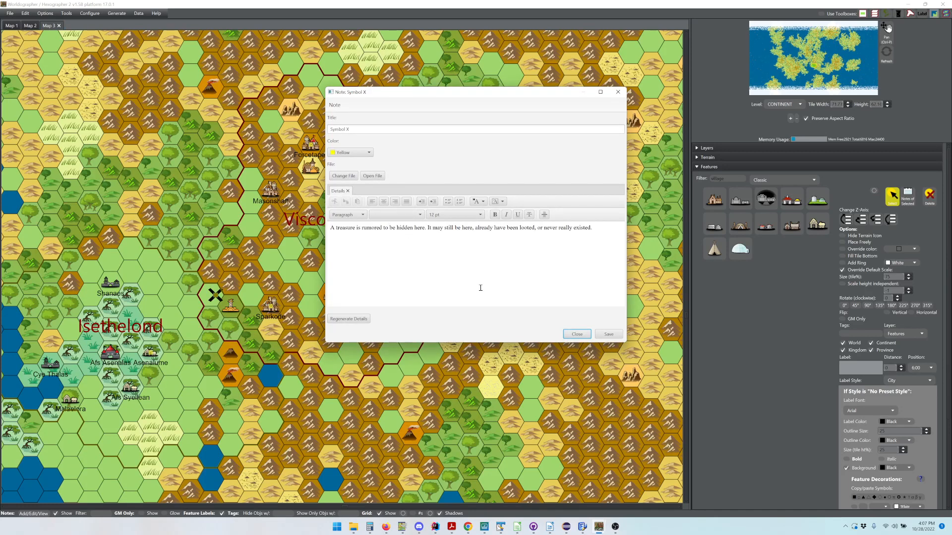
pyautogui.click(577, 334)
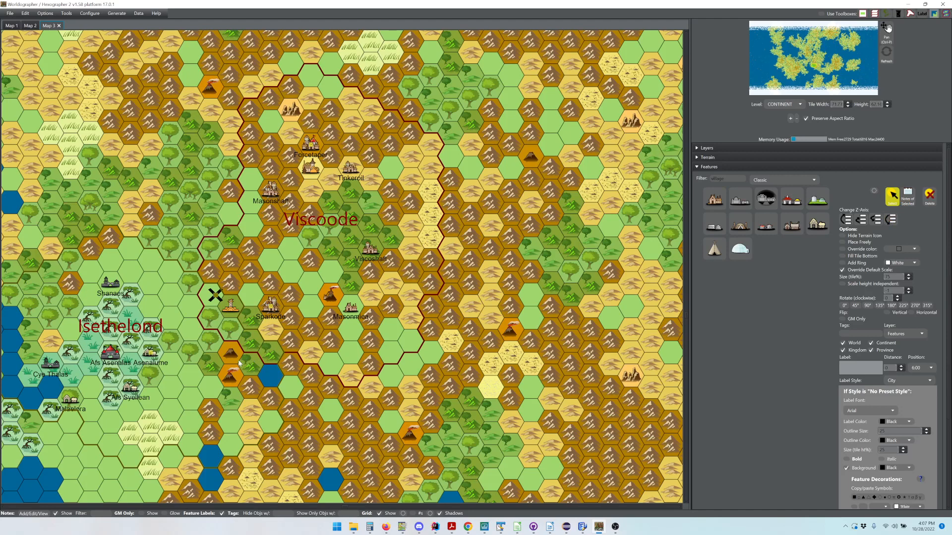
pyautogui.click(228, 311)
pyautogui.click(223, 288)
pyautogui.click(216, 296)
pyautogui.click(202, 301)
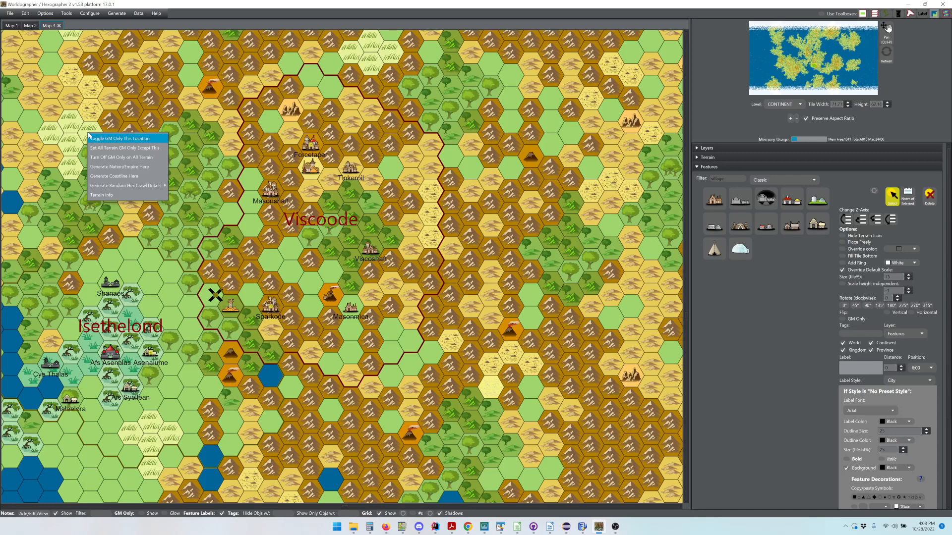
# Generate the nation Northdell with a Dark Red border on the grassland north of Isethelond, and undo it.
pyautogui.click(108, 167)
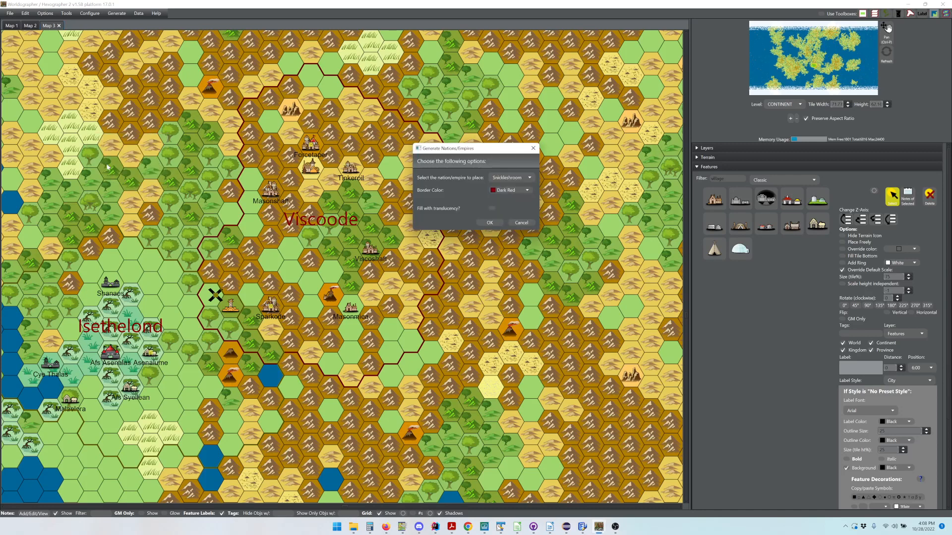
pyautogui.click(507, 178)
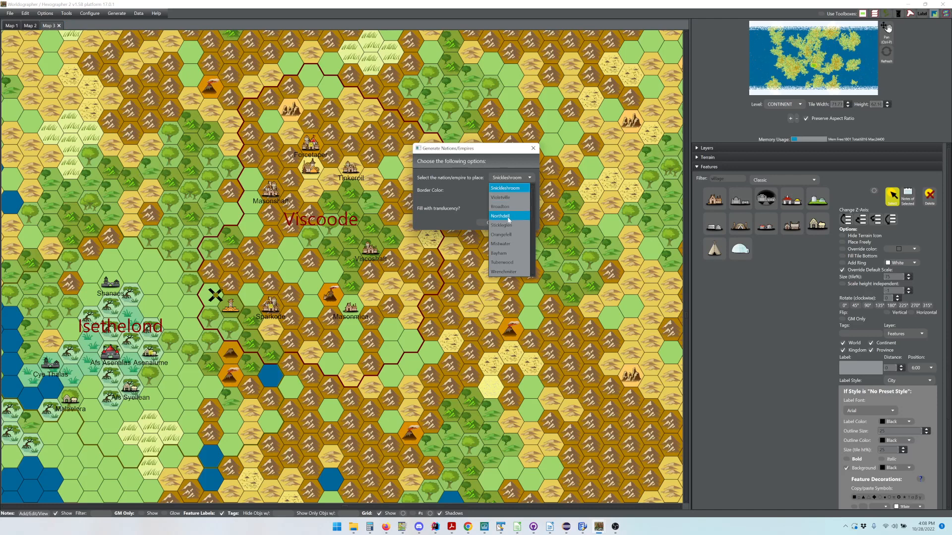
pyautogui.click(508, 216)
pyautogui.click(492, 226)
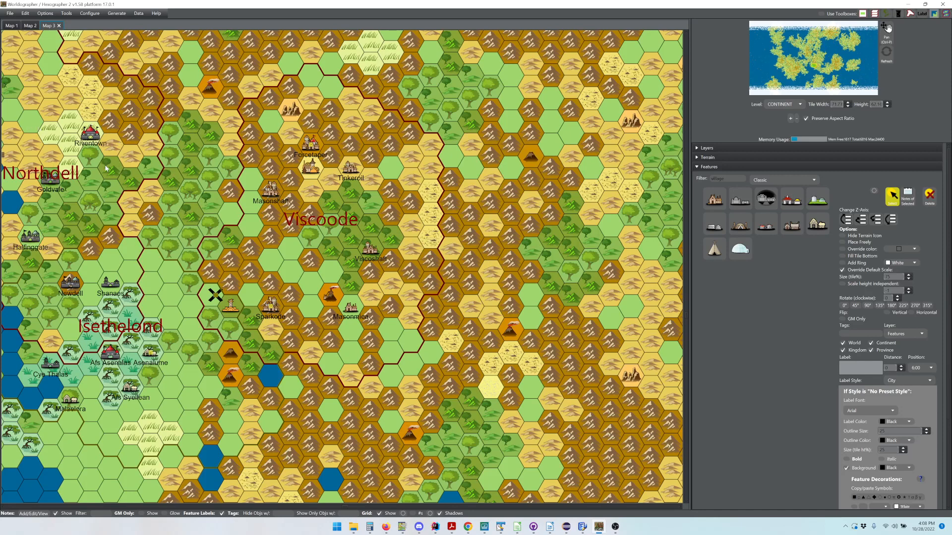
pyautogui.hotkey('ctrl', 'z')
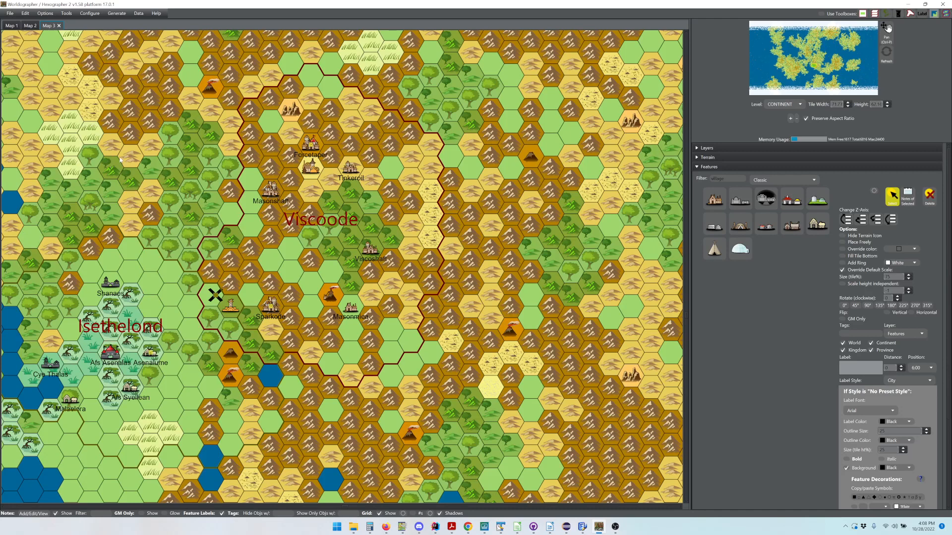
# Generate the nation Tuberwood on the grassland north of Isethelond with the purple border color #663366.
pyautogui.rightClick(77, 149)
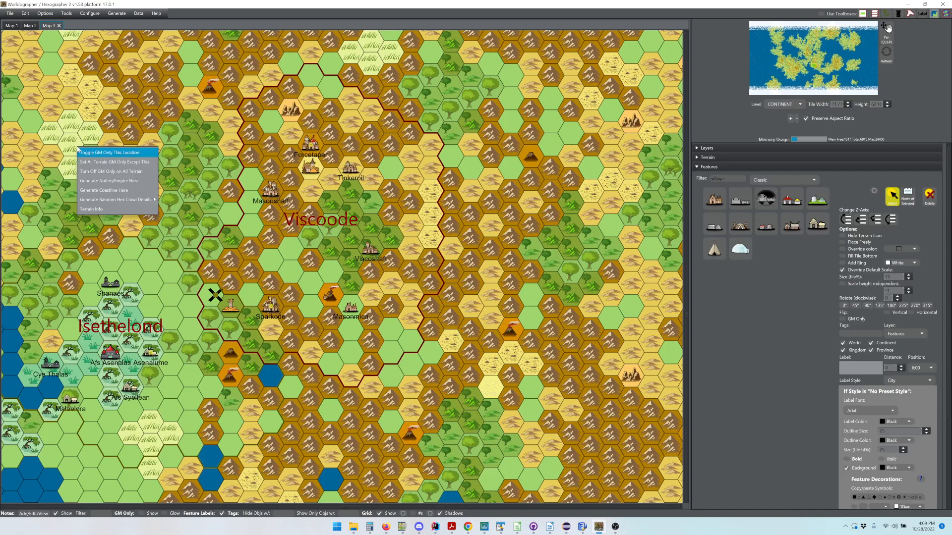
pyautogui.click(90, 181)
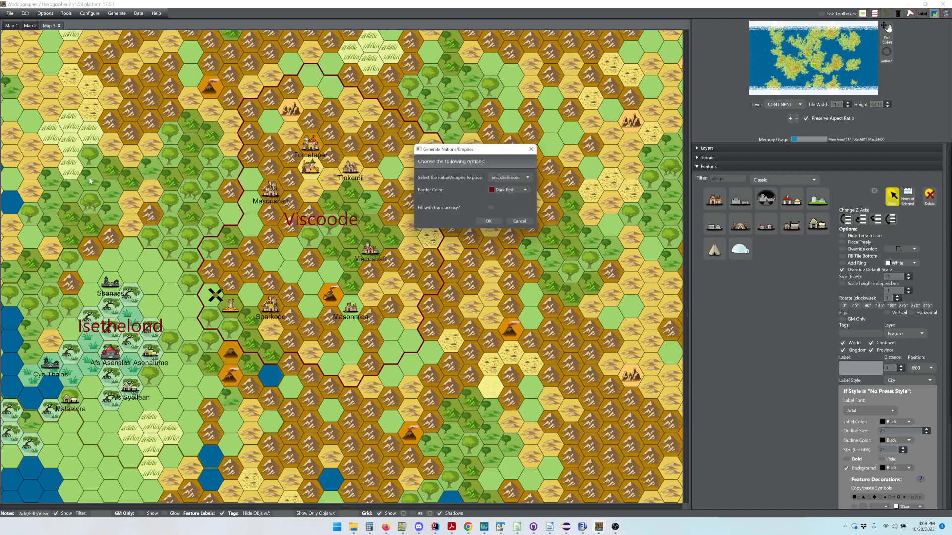
pyautogui.click(505, 178)
pyautogui.click(510, 262)
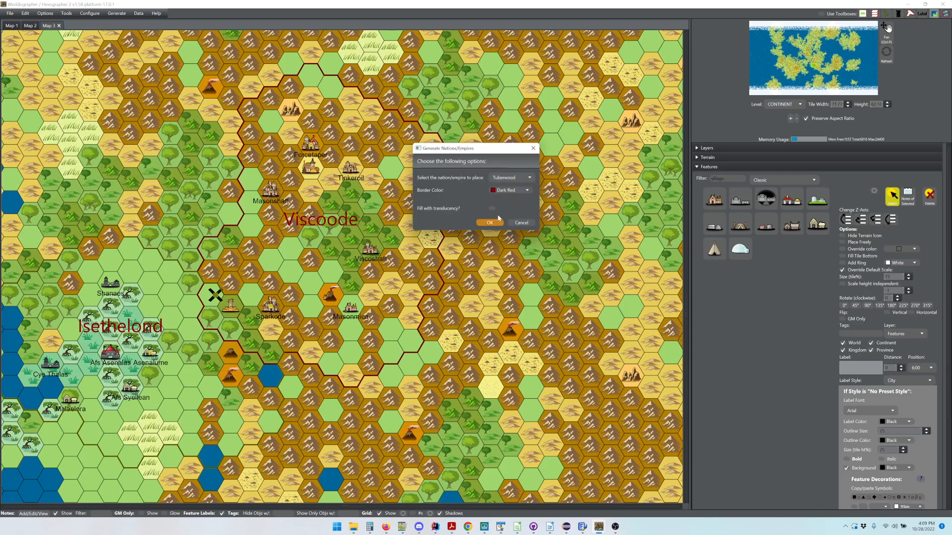
pyautogui.click(498, 191)
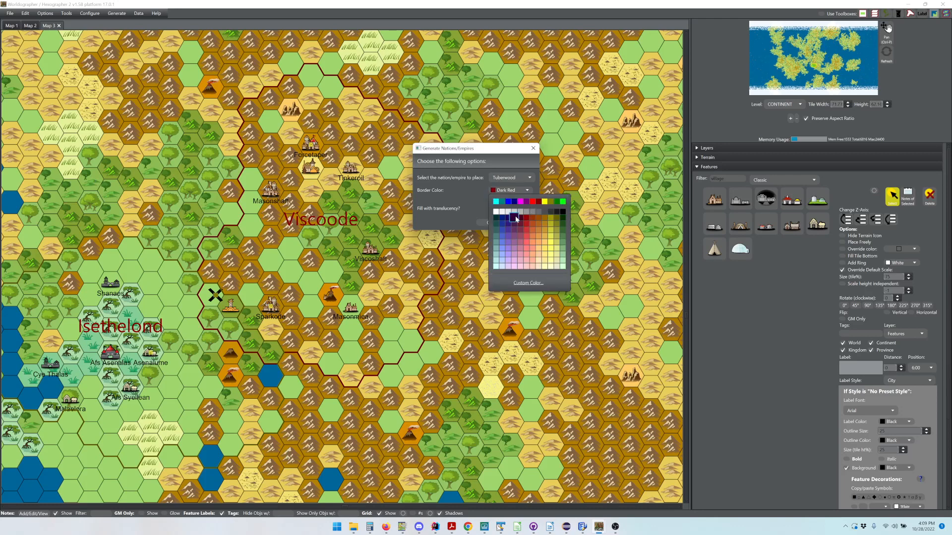
pyautogui.click(515, 217)
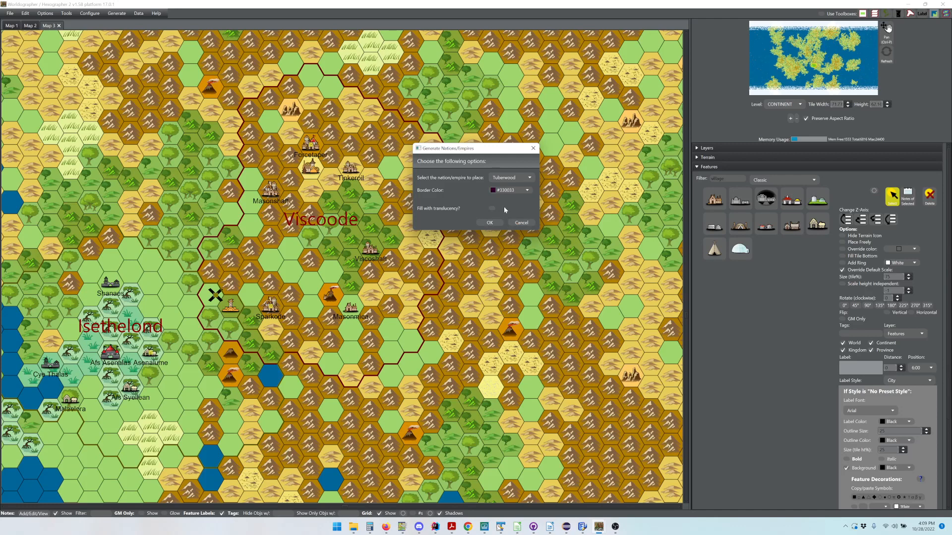
pyautogui.click(504, 191)
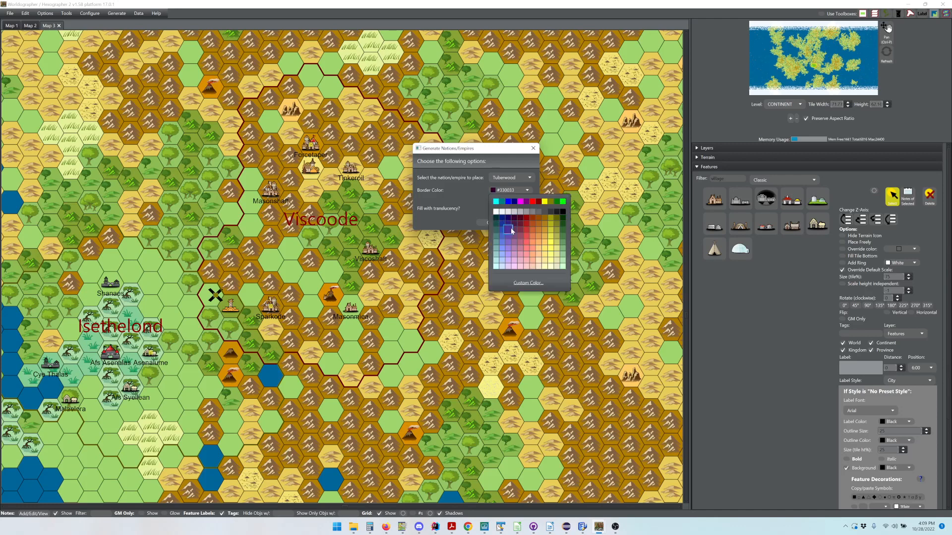
pyautogui.click(514, 235)
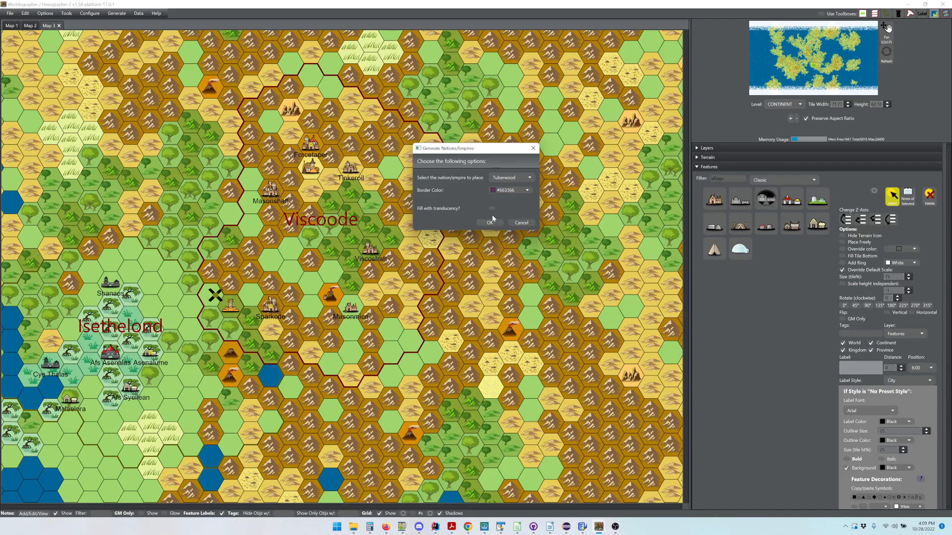
pyautogui.click(489, 223)
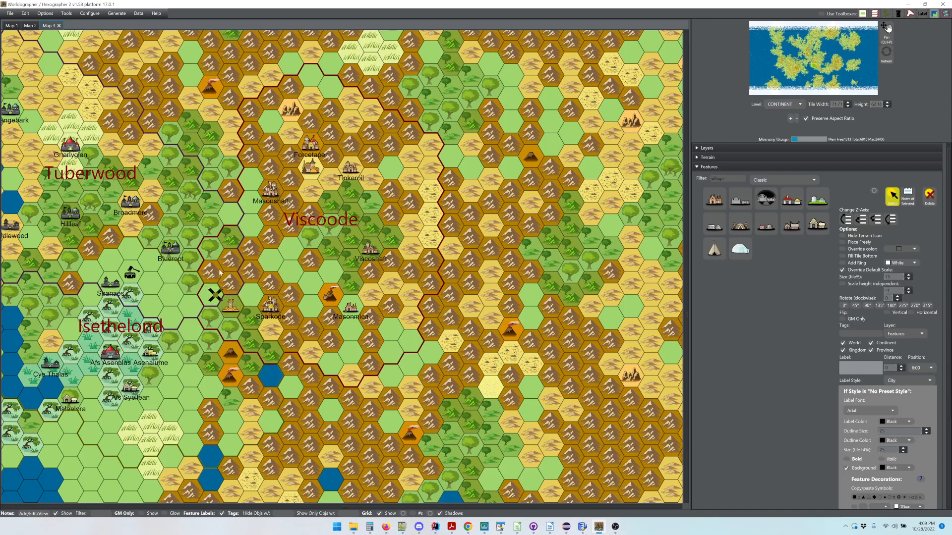
# Select the border shape of Tuberwood at one of its northeastern points to access its shape settings.
pyautogui.click(724, 168)
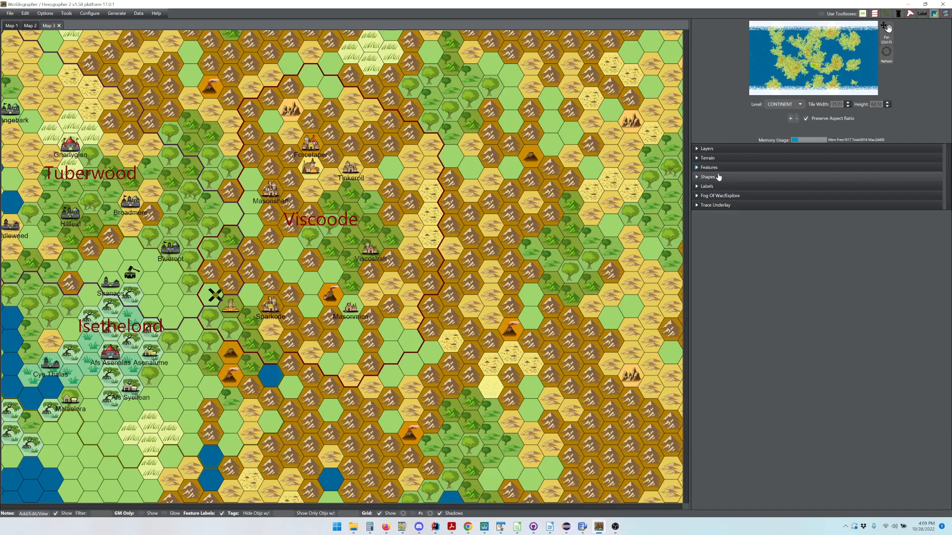
pyautogui.click(718, 177)
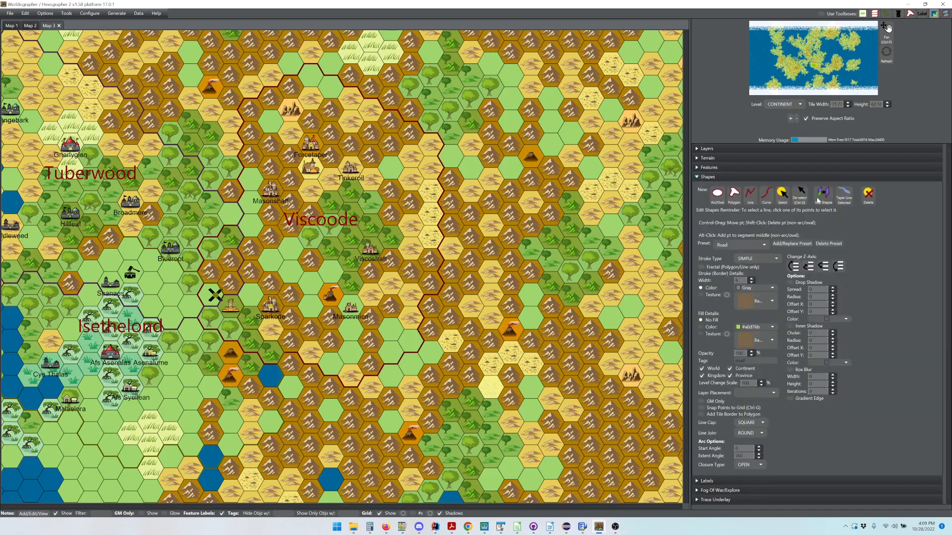
pyautogui.click(782, 194)
pyautogui.click(185, 159)
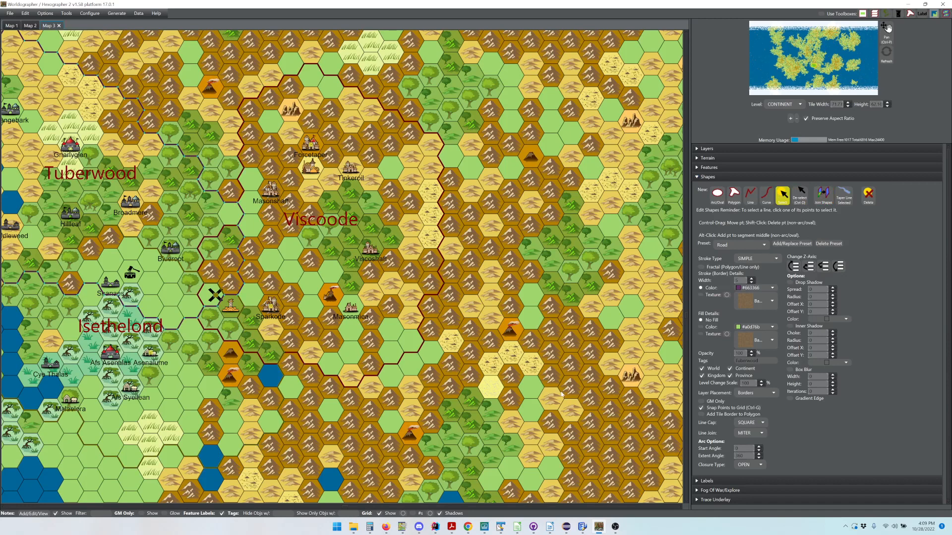